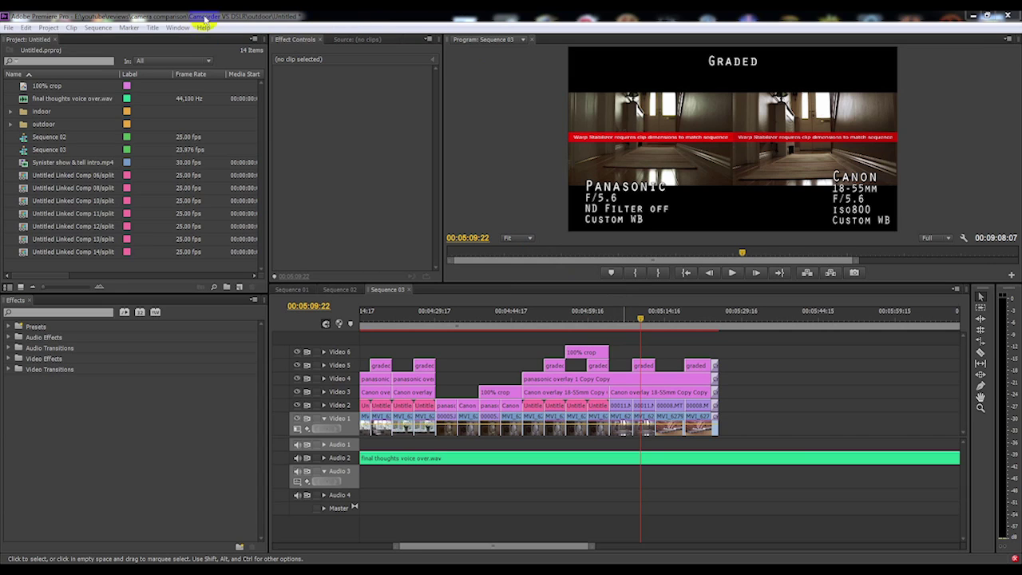
Set the end of Sequence 03's work area to the end of the last video clip, at about 00:05:25:04.
{"action": "left_click", "coordinate": [320, 20]}
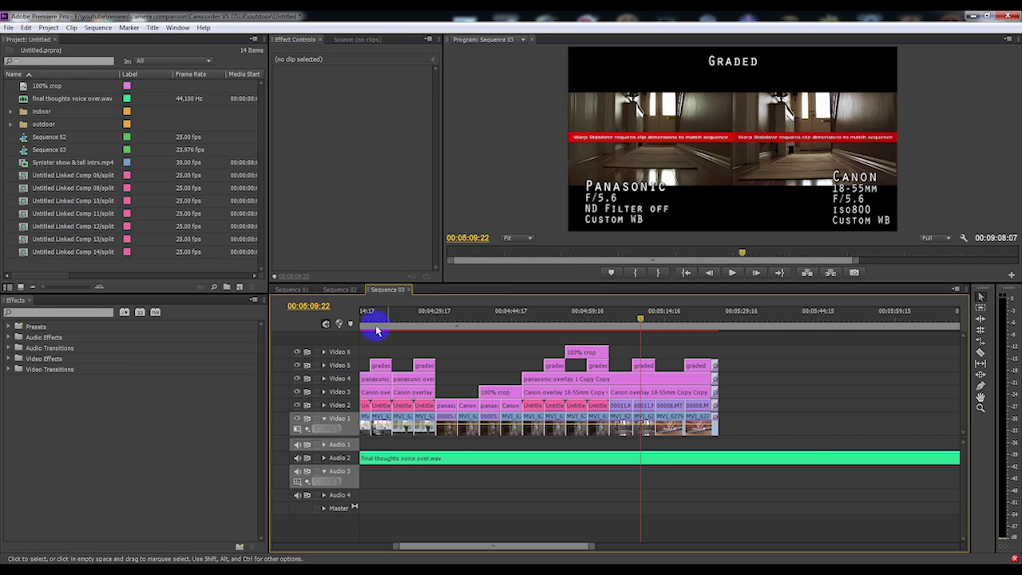
{"action": "left_click", "coordinate": [345, 289]}
{"action": "left_click", "coordinate": [386, 289]}
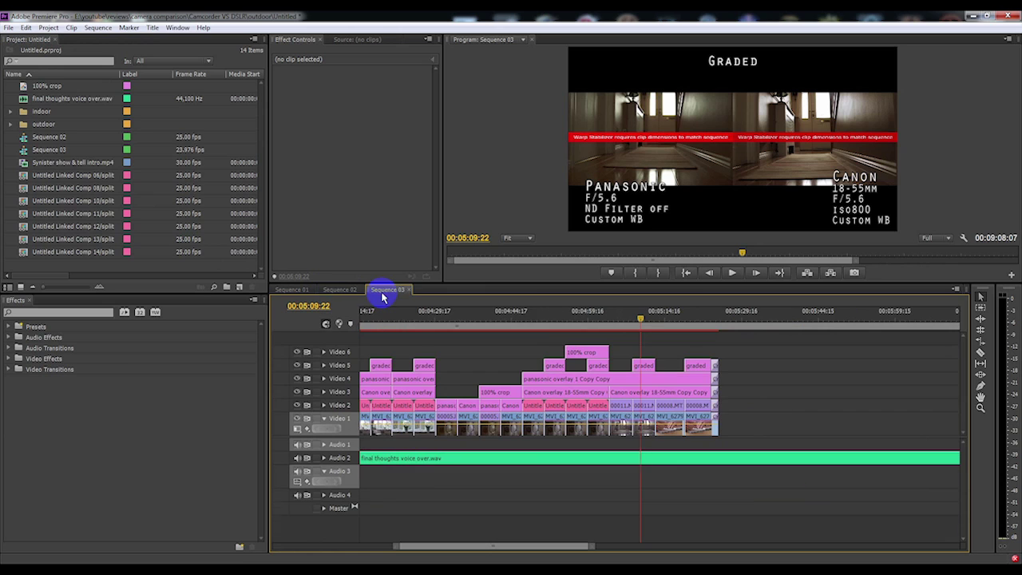
{"action": "left_click_drag", "start_coordinate": [515, 551], "coordinate": [678, 549]}
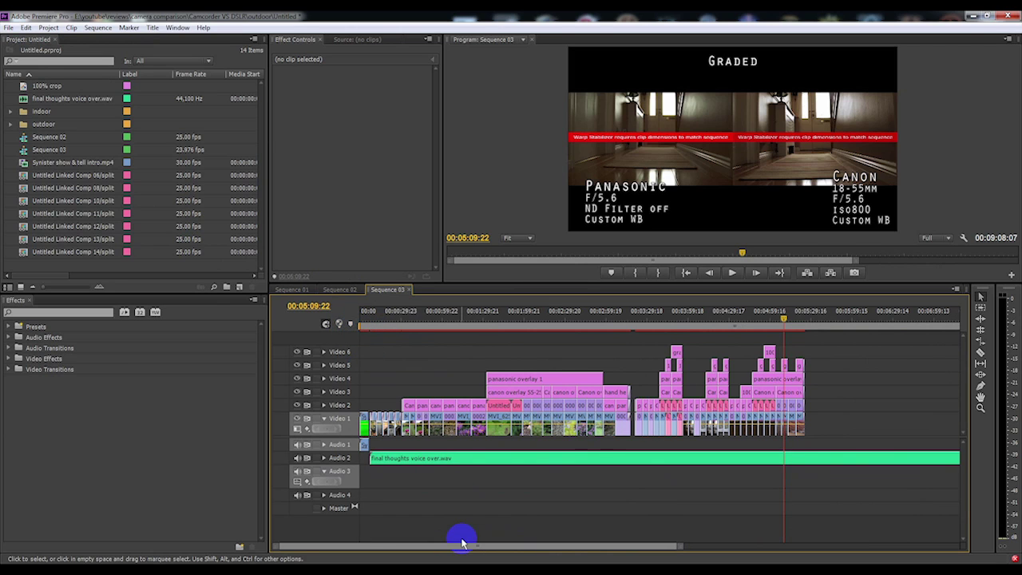
{"action": "left_click_drag", "start_coordinate": [463, 548], "coordinate": [543, 554]}
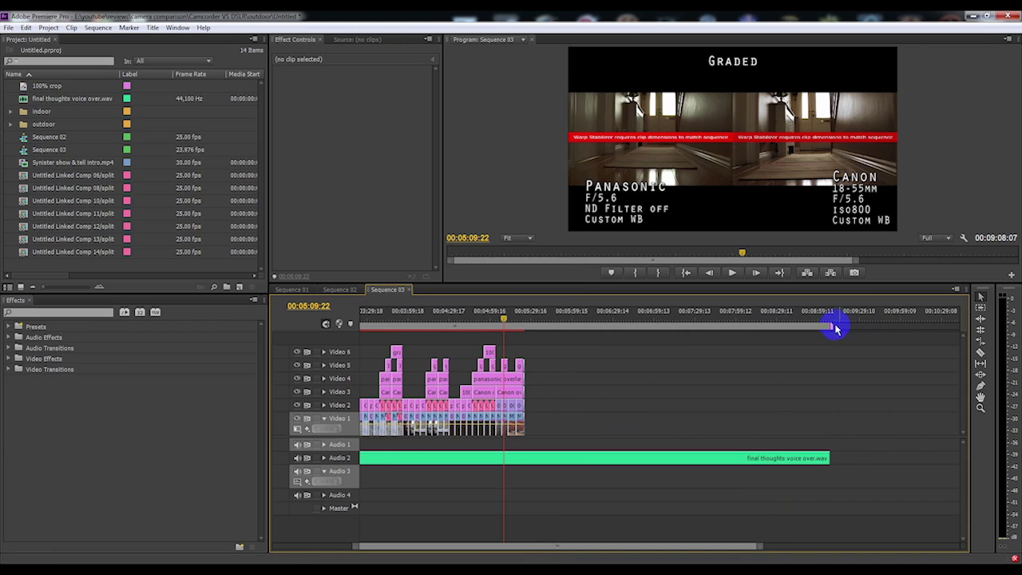
{"action": "left_click_drag", "start_coordinate": [830, 328], "coordinate": [525, 345]}
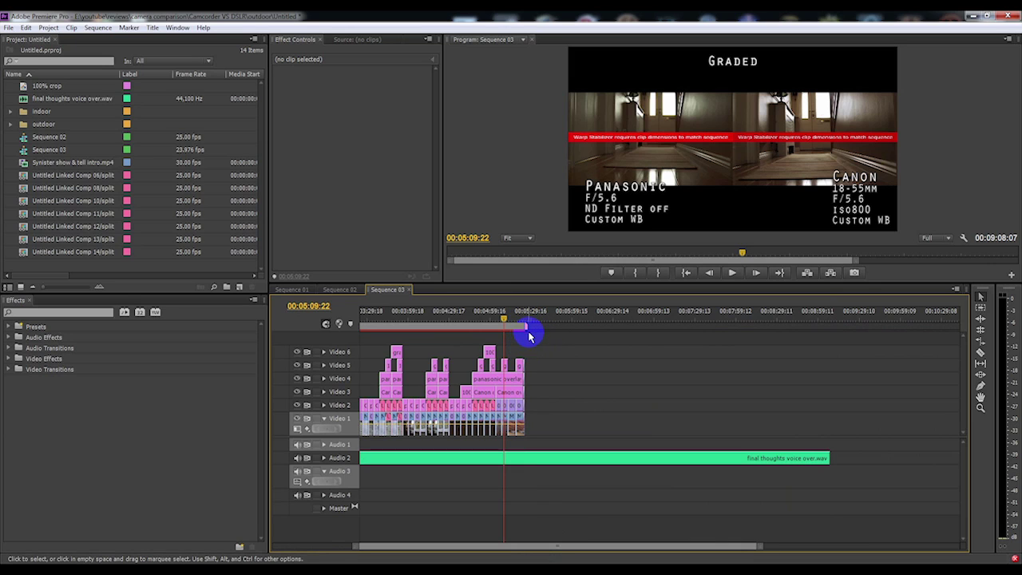
{"action": "double_click", "coordinate": [575, 329]}
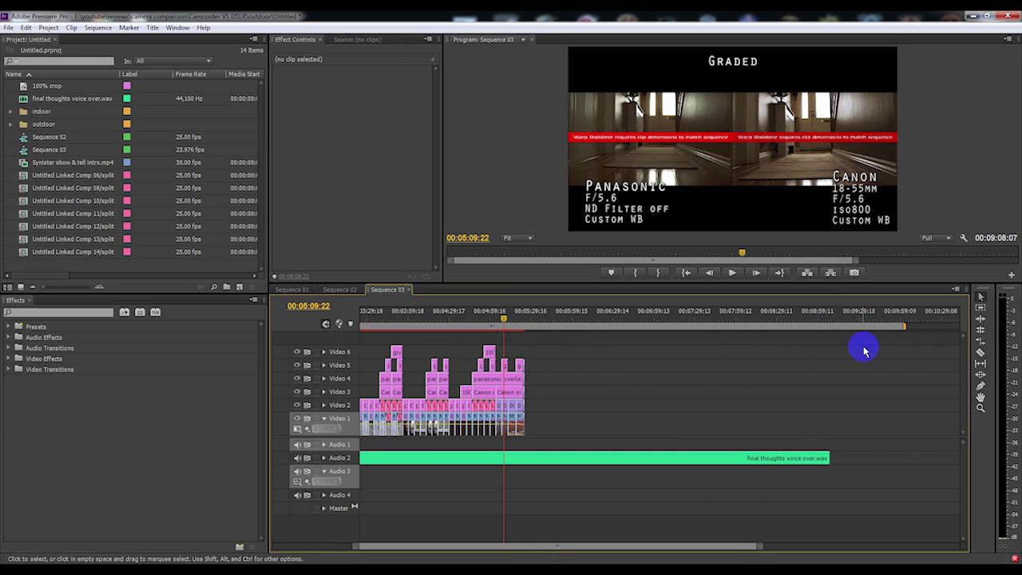
{"action": "left_click_drag", "start_coordinate": [904, 327], "coordinate": [513, 355]}
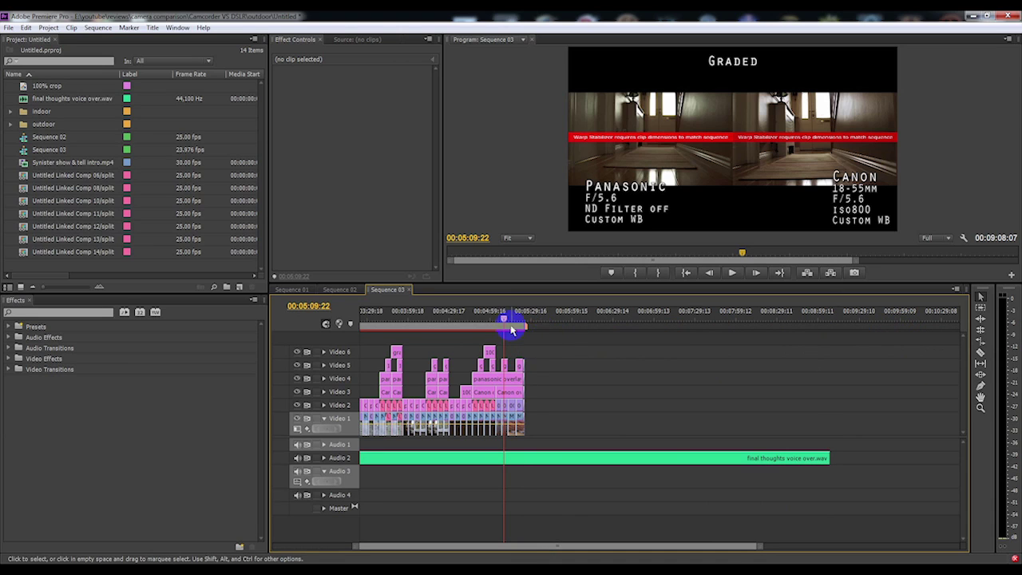
{"action": "left_click_drag", "start_coordinate": [532, 546], "coordinate": [451, 548]}
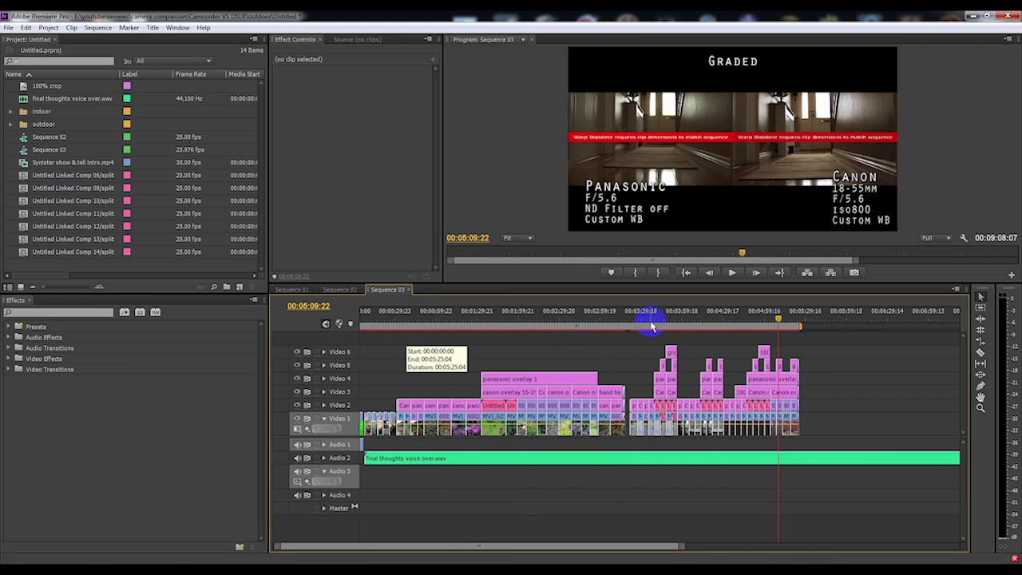
{"action": "left_click", "coordinate": [706, 386]}
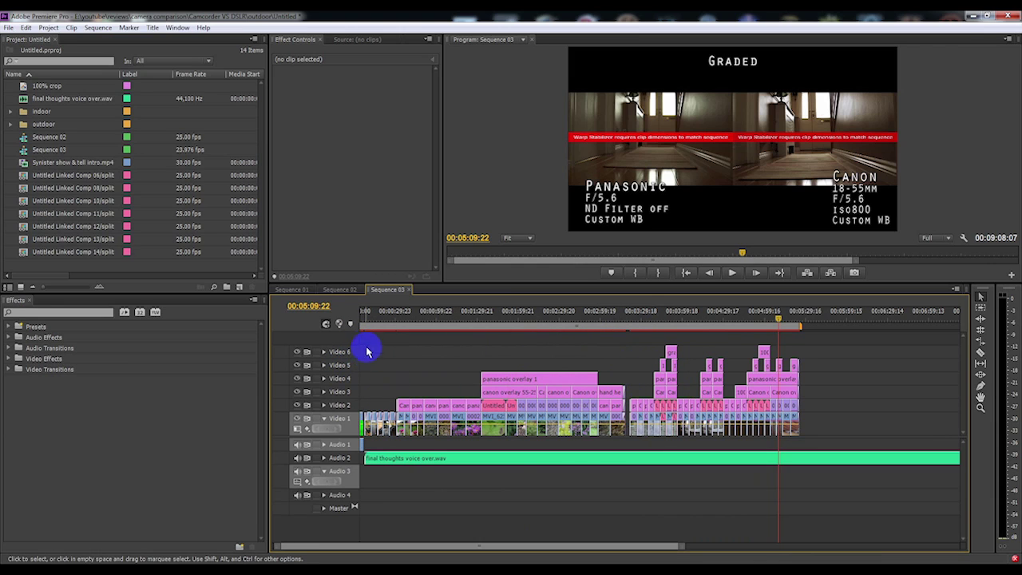
{"action": "left_click", "coordinate": [555, 365]}
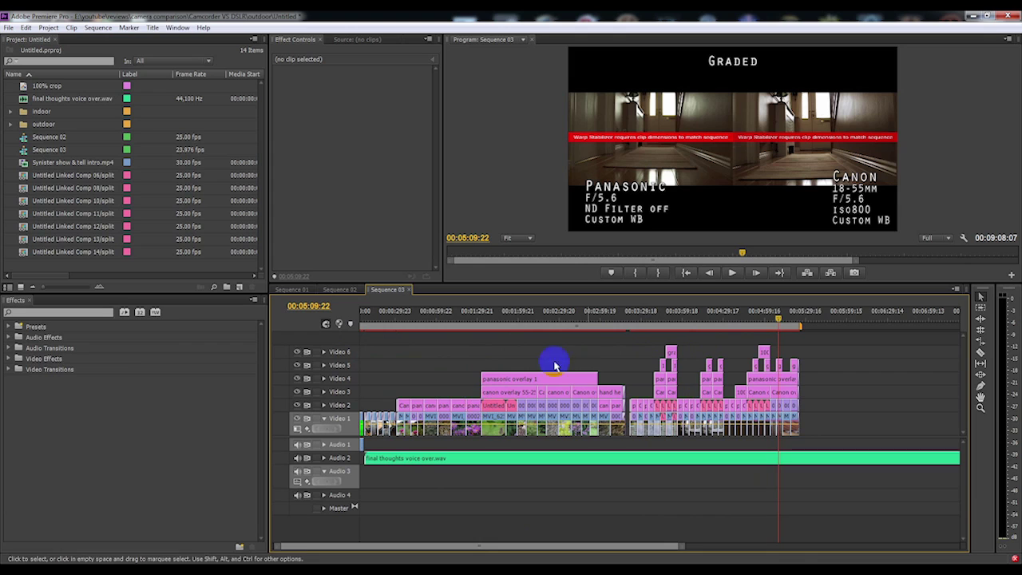
{"action": "left_click_drag", "start_coordinate": [683, 548], "coordinate": [710, 549]}
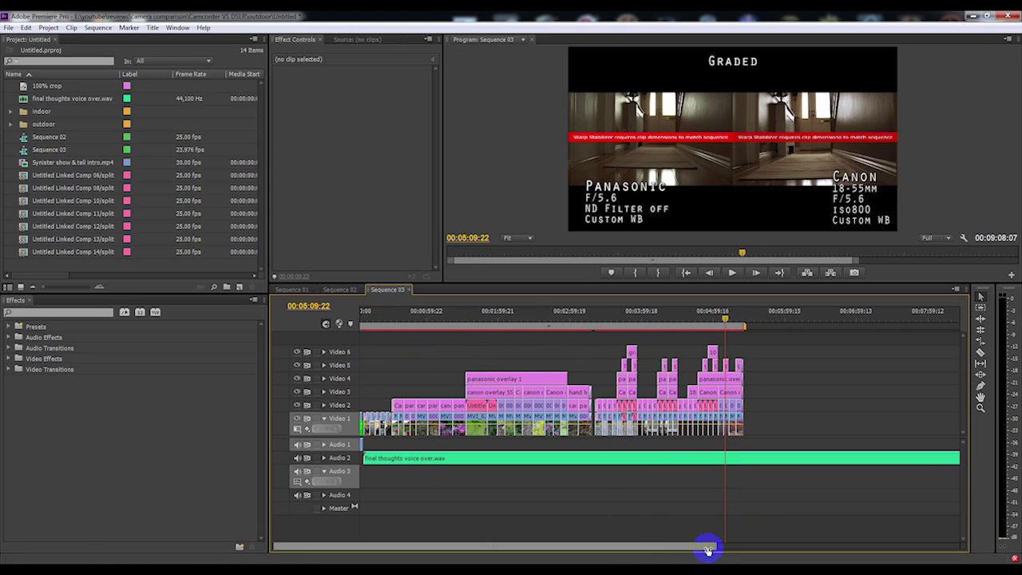
{"action": "left_click_drag", "start_coordinate": [421, 548], "coordinate": [399, 543]}
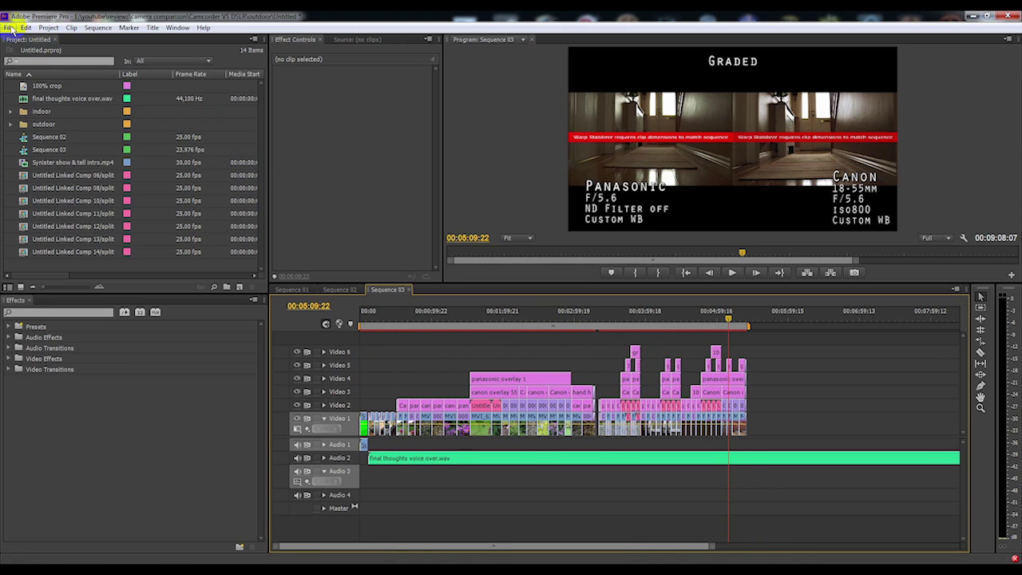
{"action": "left_click", "coordinate": [9, 28]}
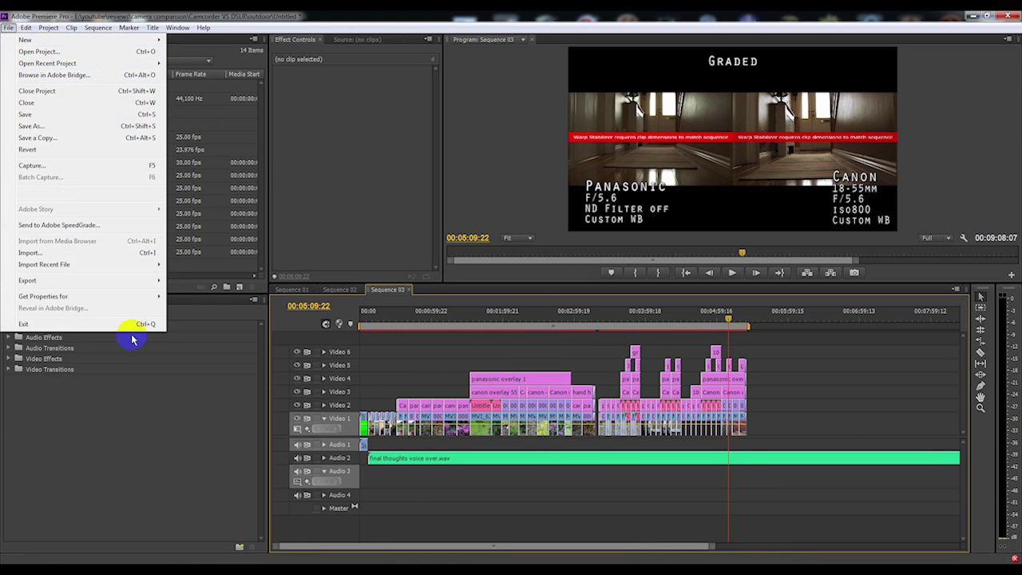
{"action": "left_click", "coordinate": [146, 416]}
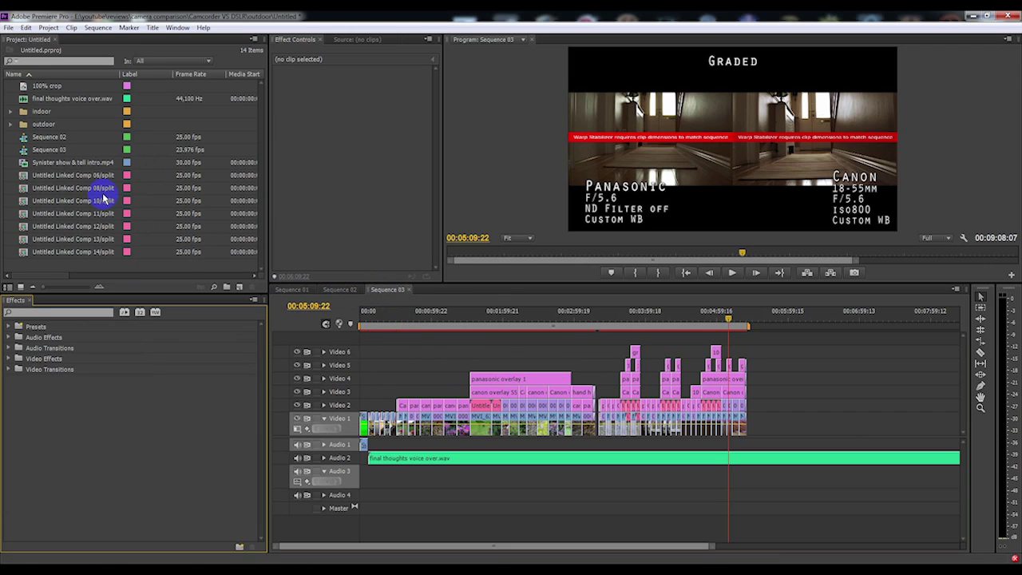
Select Sequence 03 in the project and open its media export settings.
{"action": "left_click", "coordinate": [48, 152]}
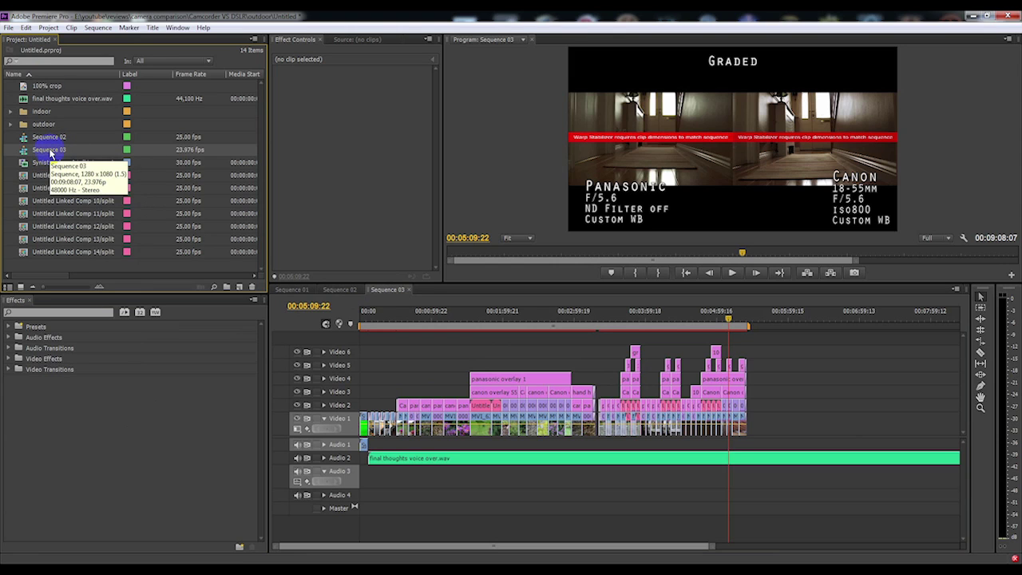
{"action": "left_click", "coordinate": [9, 28]}
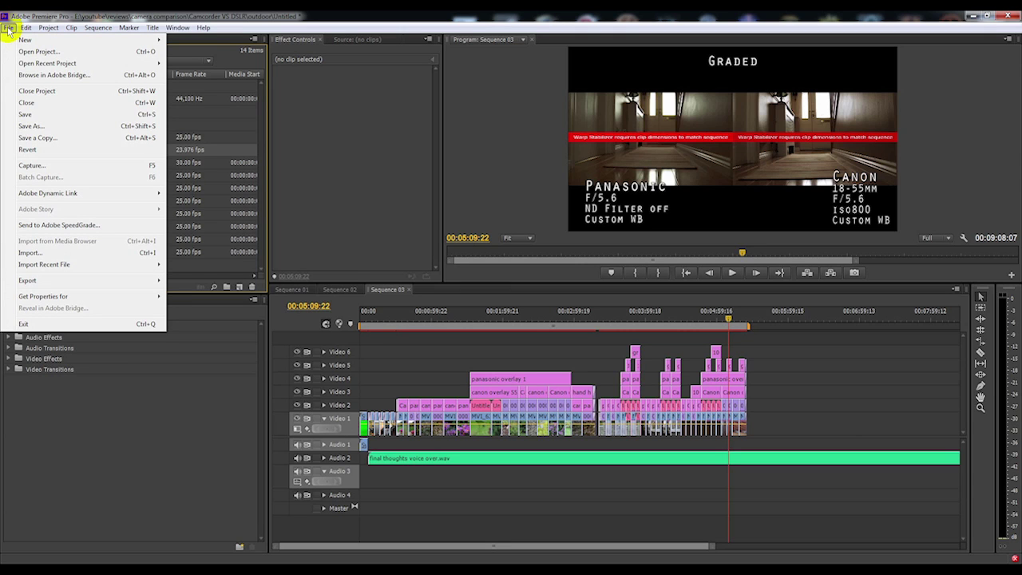
{"action": "mouse_move", "coordinate": [75, 280]}
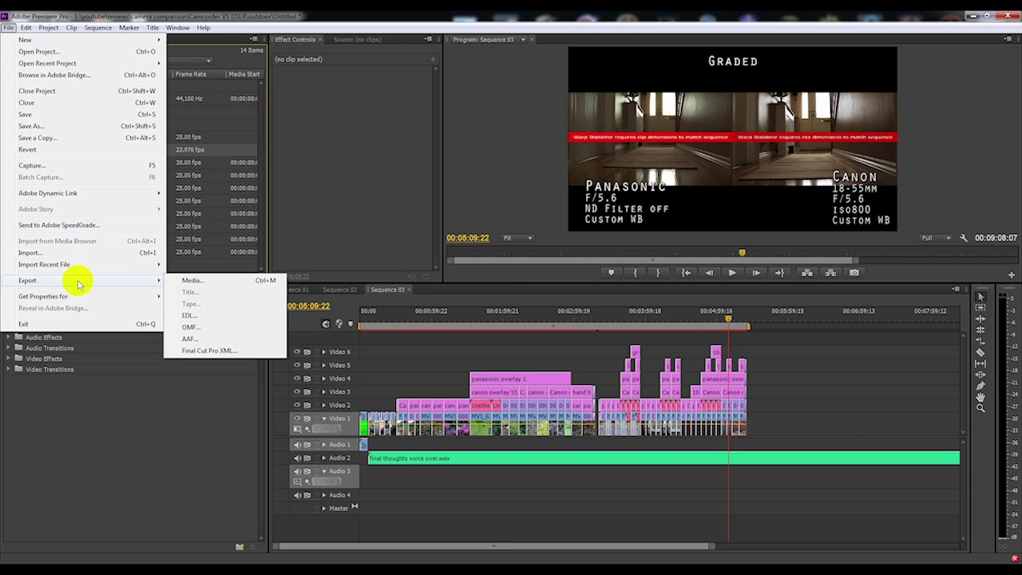
{"action": "left_click", "coordinate": [194, 281]}
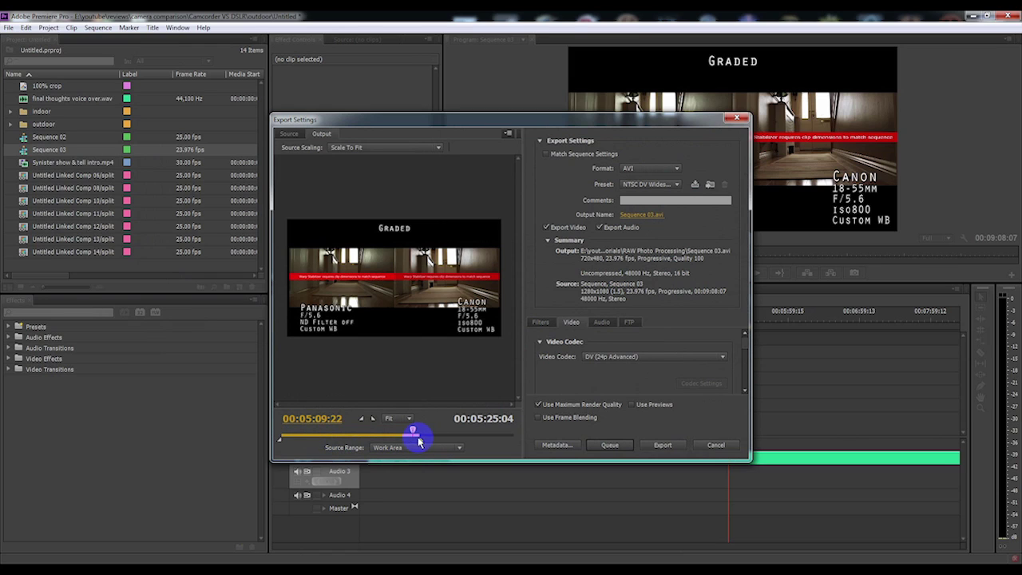
Trim the end of the export range to about 00:05:20:10 and set the export format to QuickTime.
{"action": "mouse_move", "coordinate": [421, 444]}
{"action": "left_mouse_down"}
{"action": "mouse_move", "coordinate": [463, 440]}
{"action": "mouse_move", "coordinate": [424, 445]}
{"action": "left_mouse_up"}
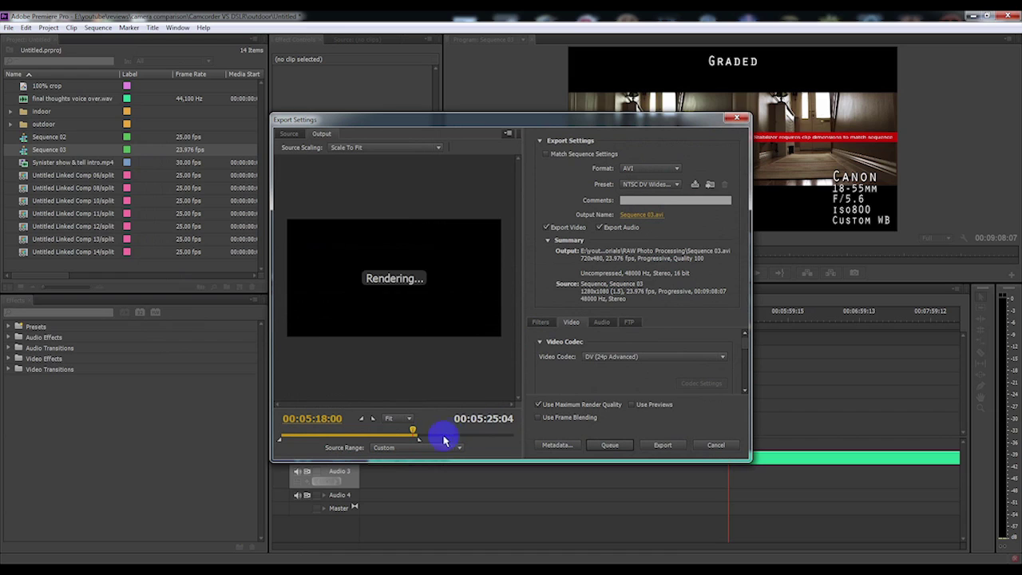
{"action": "left_click", "coordinate": [661, 171]}
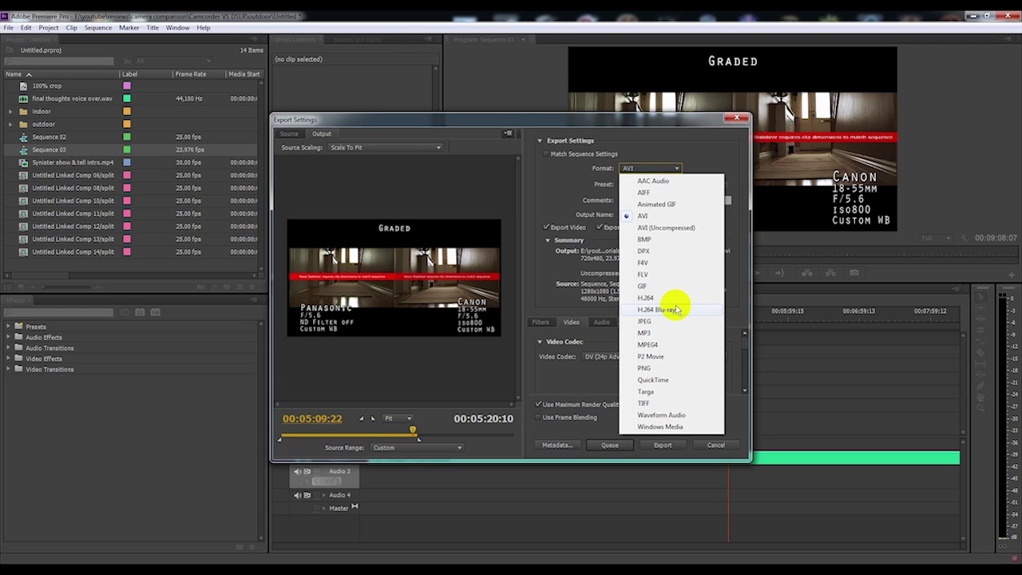
{"action": "left_click", "coordinate": [675, 379]}
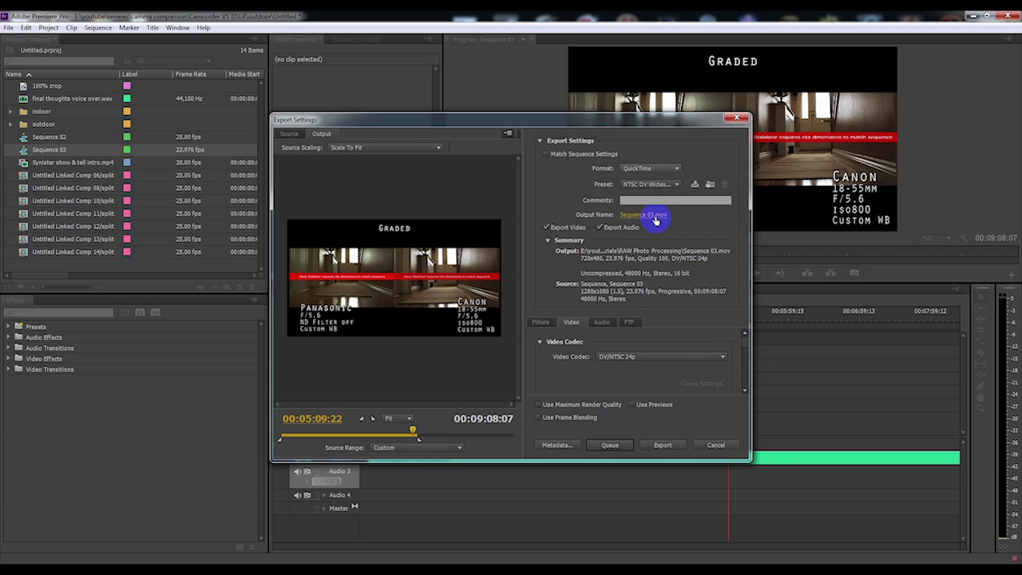
{"action": "left_click", "coordinate": [661, 216]}
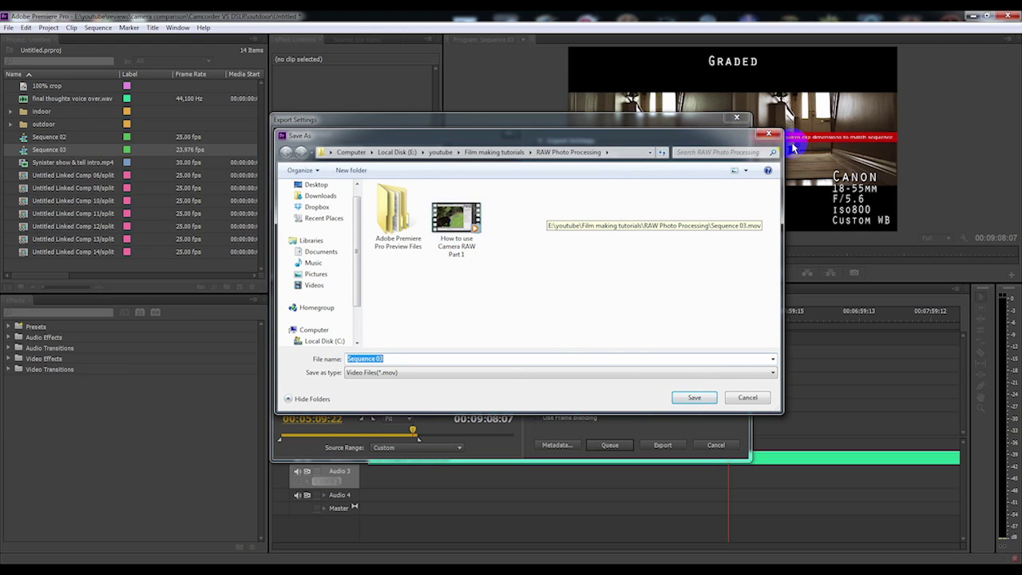
{"action": "left_click", "coordinate": [771, 135]}
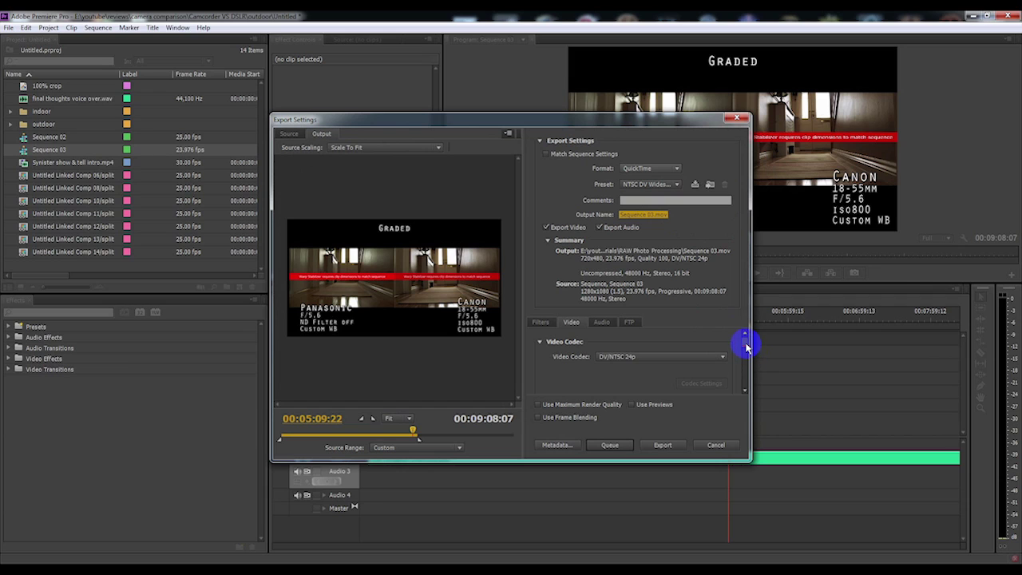
Set the video codec to H.264 and close the export settings without exporting.
{"action": "scroll", "coordinate": [745, 343], "scroll_direction": "down", "scroll_amount": 1}
{"action": "left_click", "coordinate": [714, 338]}
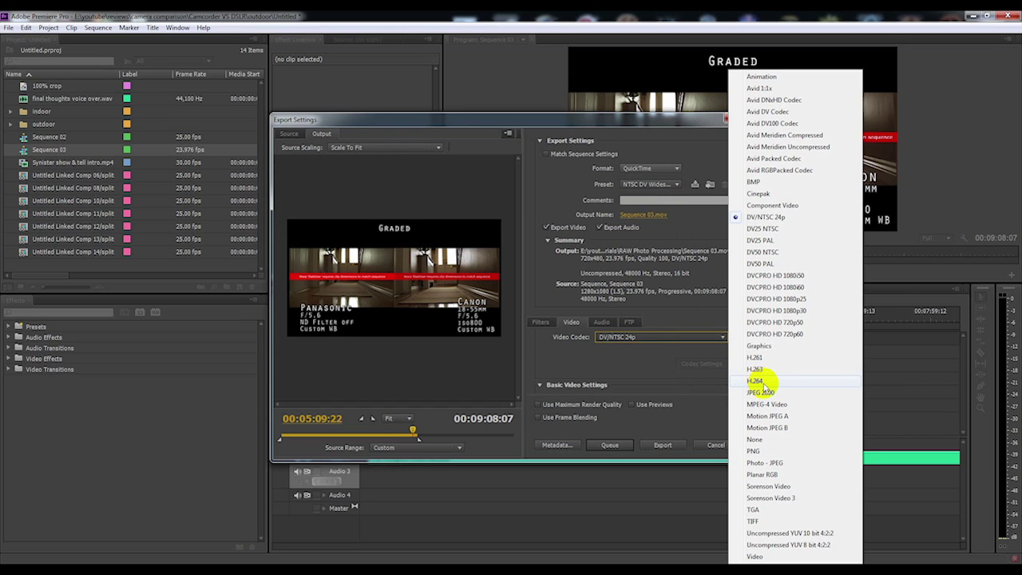
{"action": "left_click", "coordinate": [771, 382]}
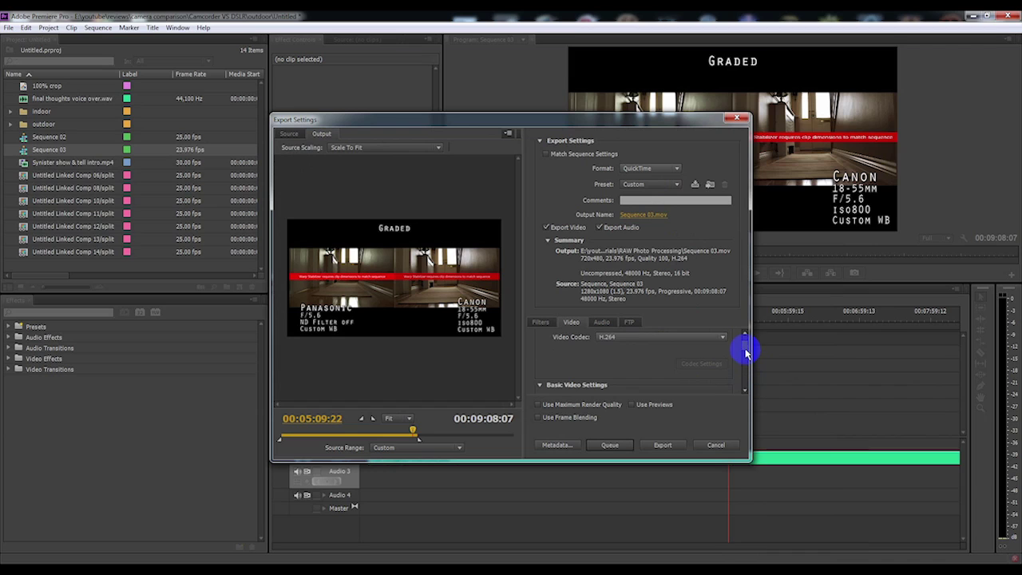
{"action": "left_click_drag", "start_coordinate": [745, 352], "coordinate": [742, 356]}
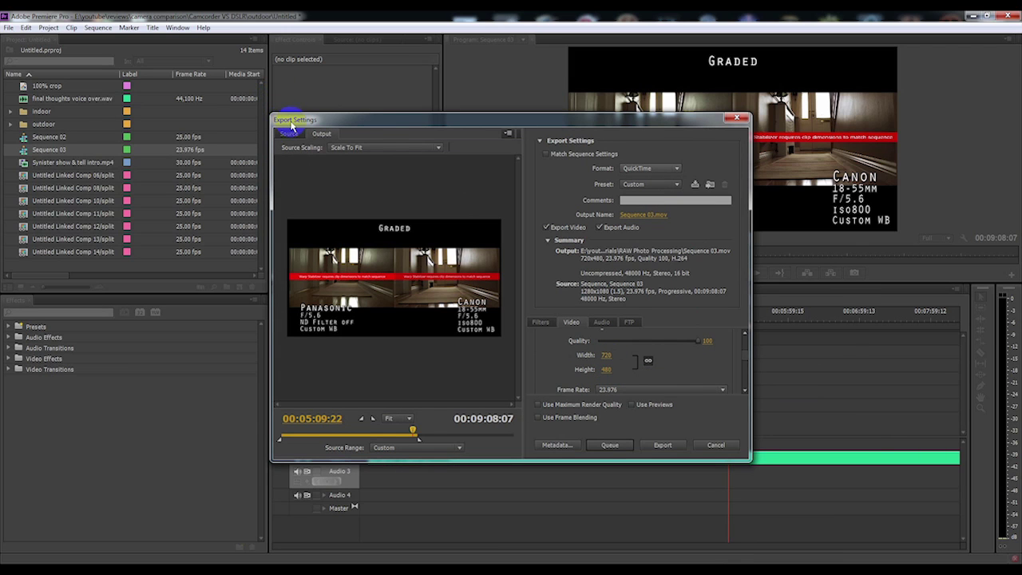
{"action": "left_click_drag", "start_coordinate": [292, 121], "coordinate": [382, 124]}
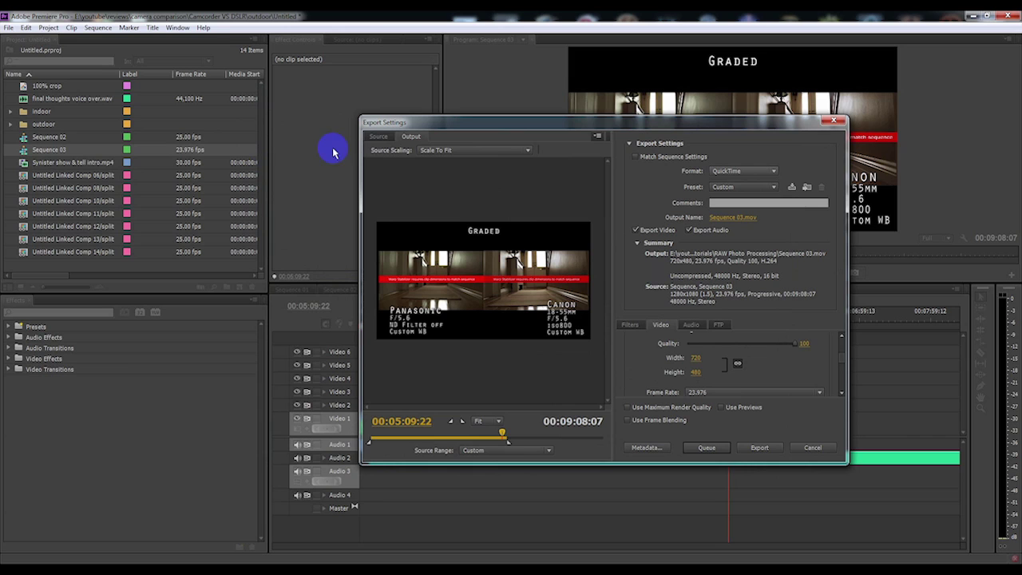
{"action": "left_click", "coordinate": [835, 121]}
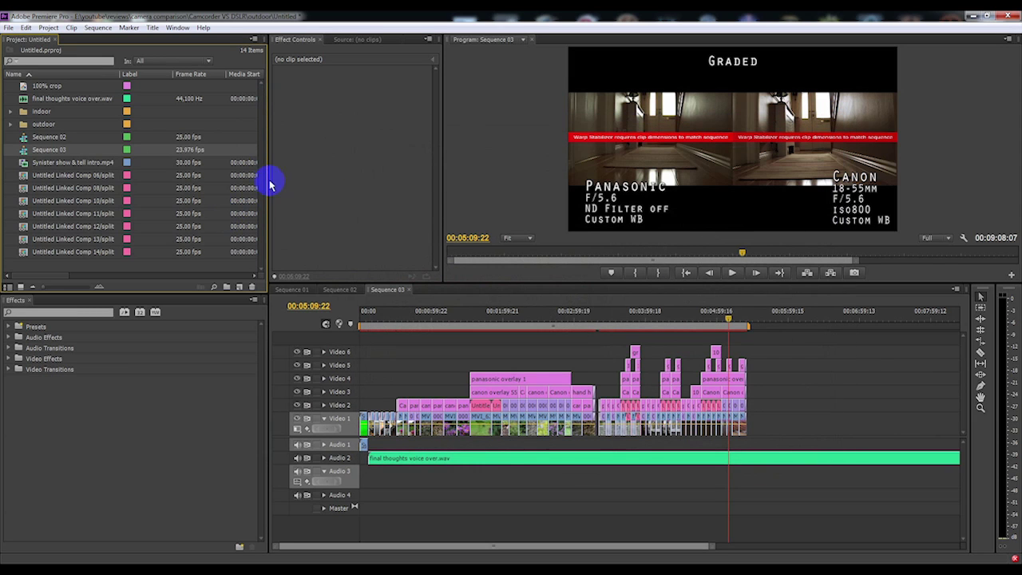
Widen the project panel to view the sequence's additional metadata columns, and narrow it again.
{"action": "left_click_drag", "start_coordinate": [269, 179], "coordinate": [730, 194]}
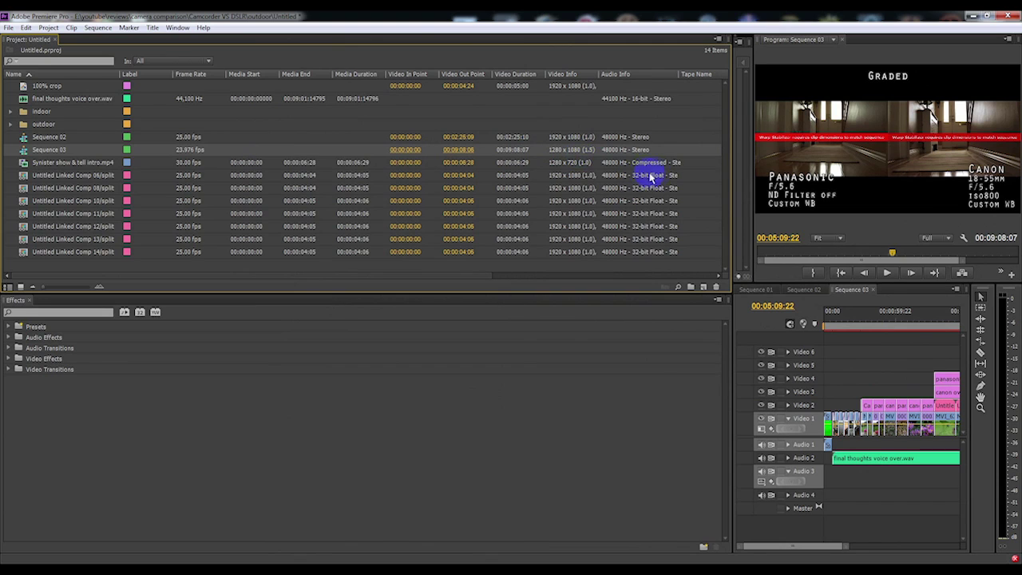
{"action": "left_click_drag", "start_coordinate": [733, 164], "coordinate": [302, 178]}
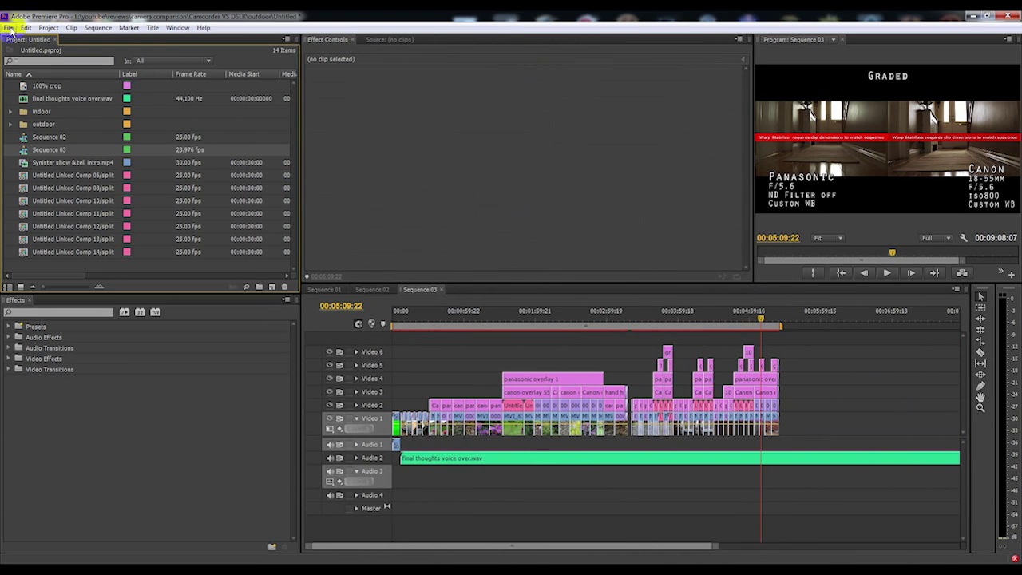
Reopen the media export settings for Sequence 03 and examine the quality, frame size and frame rate under the basic video settings.
{"action": "left_click", "coordinate": [9, 28]}
{"action": "mouse_move", "coordinate": [36, 279]}
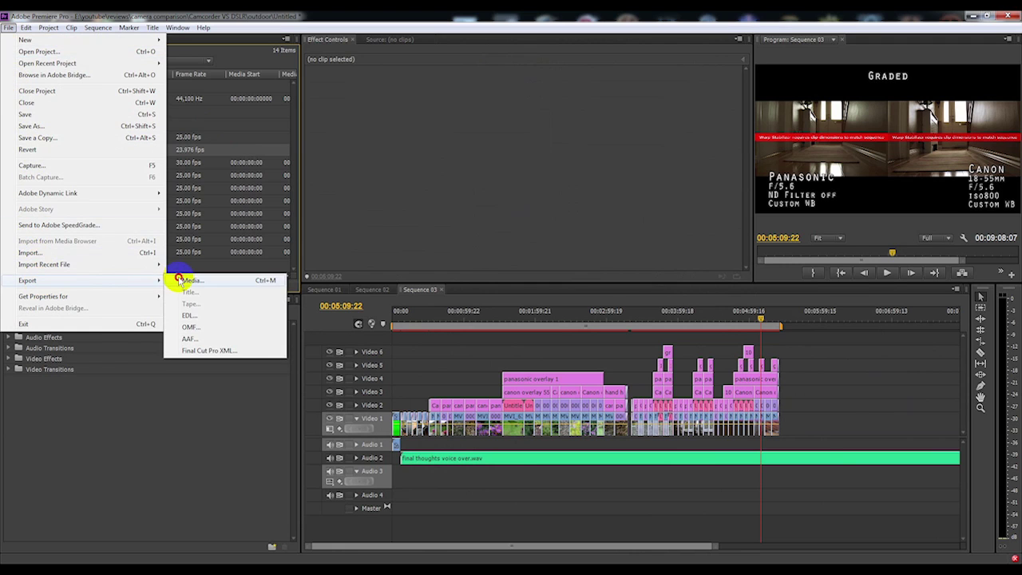
{"action": "left_click", "coordinate": [190, 280]}
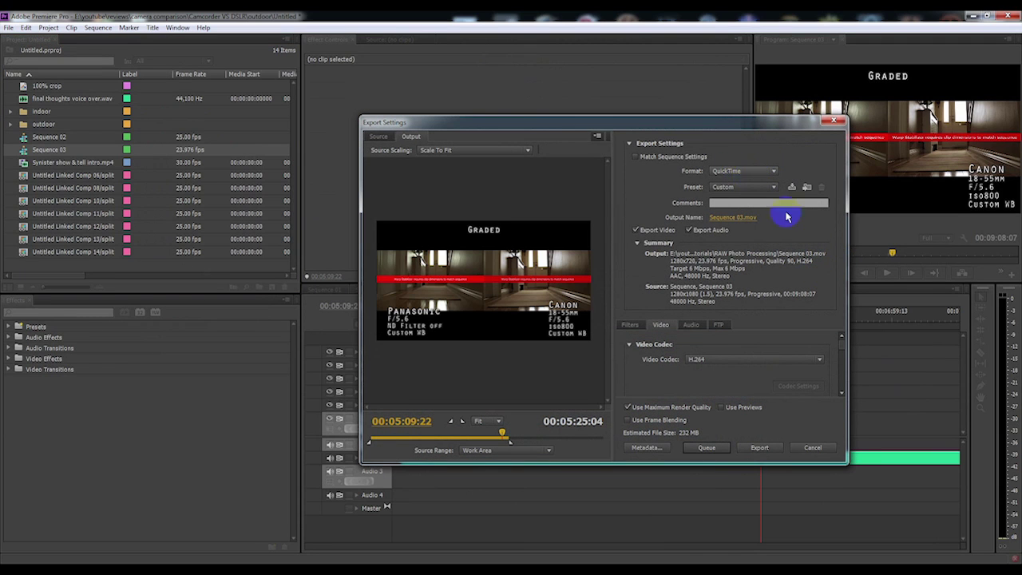
{"action": "scroll", "coordinate": [842, 353], "scroll_direction": "down", "scroll_amount": 5}
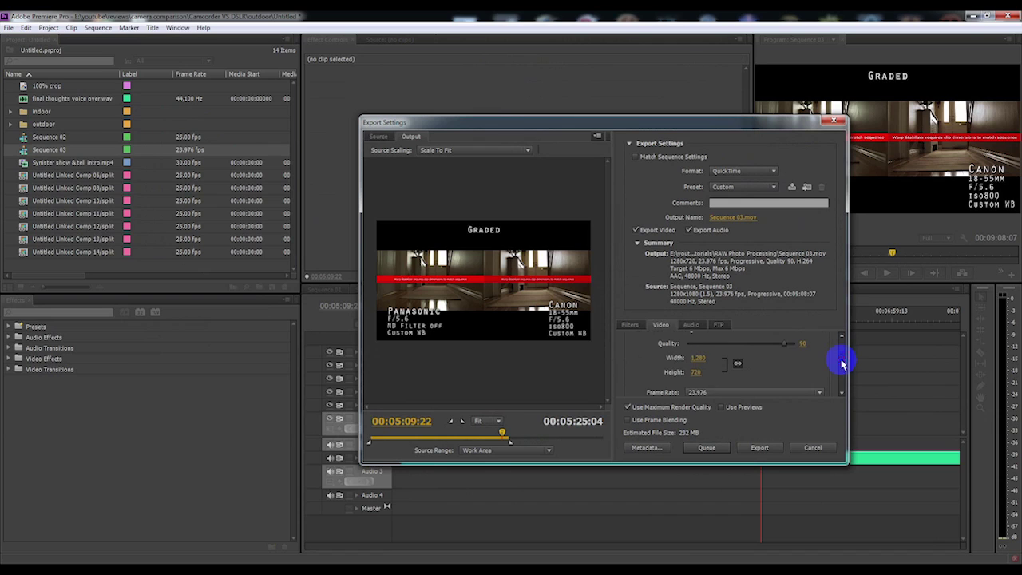
{"action": "scroll", "coordinate": [842, 363], "scroll_direction": "down", "scroll_amount": 1}
{"action": "scroll", "coordinate": [841, 363], "scroll_direction": "up", "scroll_amount": 1}
{"action": "left_click", "coordinate": [700, 363]}
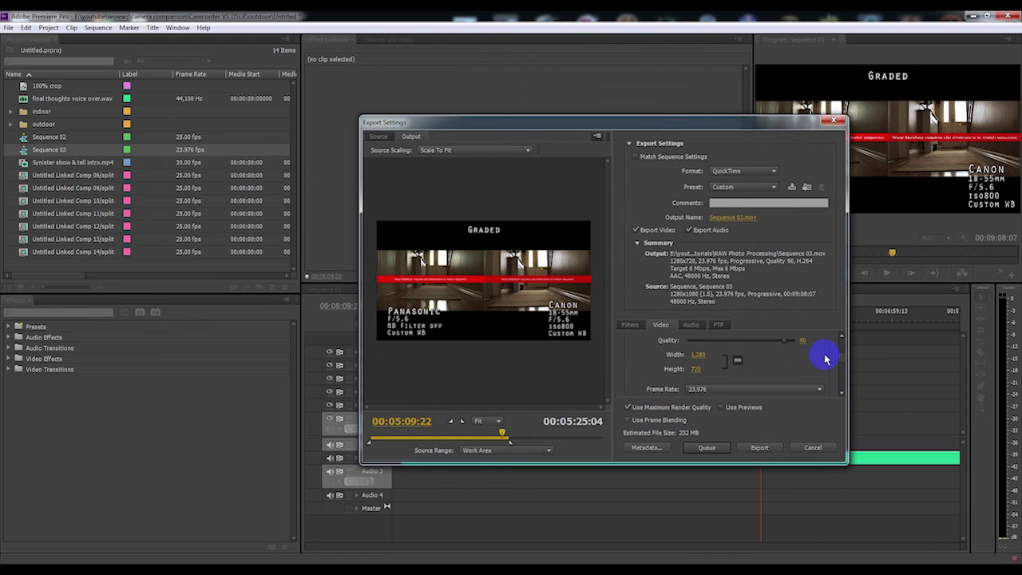
{"action": "scroll", "coordinate": [841, 360], "scroll_direction": "up", "scroll_amount": 1}
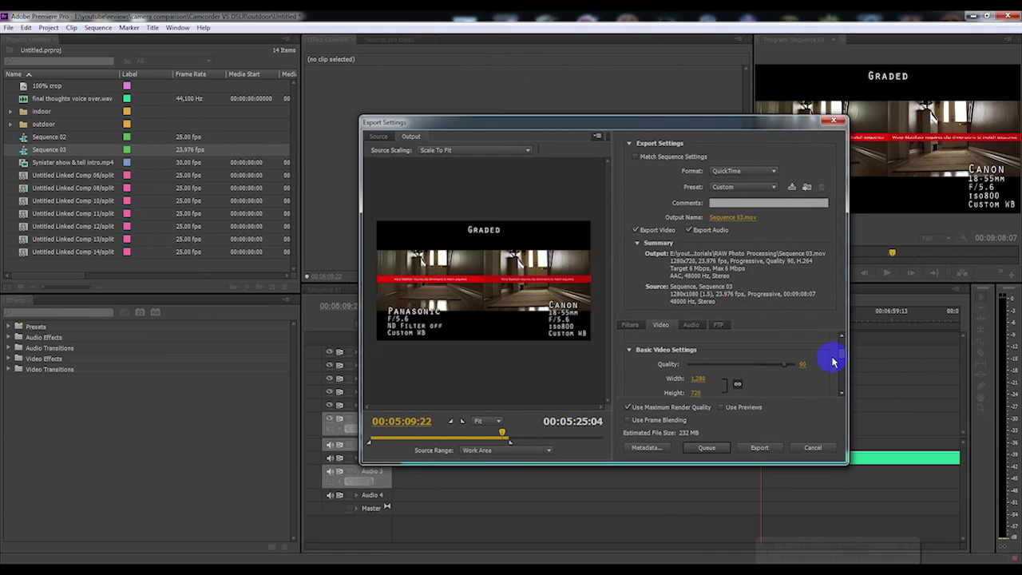
Set the export video quality to 100 and check the frame rate and field order settings.
{"action": "left_click_drag", "start_coordinate": [787, 366], "coordinate": [844, 368]}
{"action": "scroll", "coordinate": [844, 355], "scroll_direction": "down", "scroll_amount": 3}
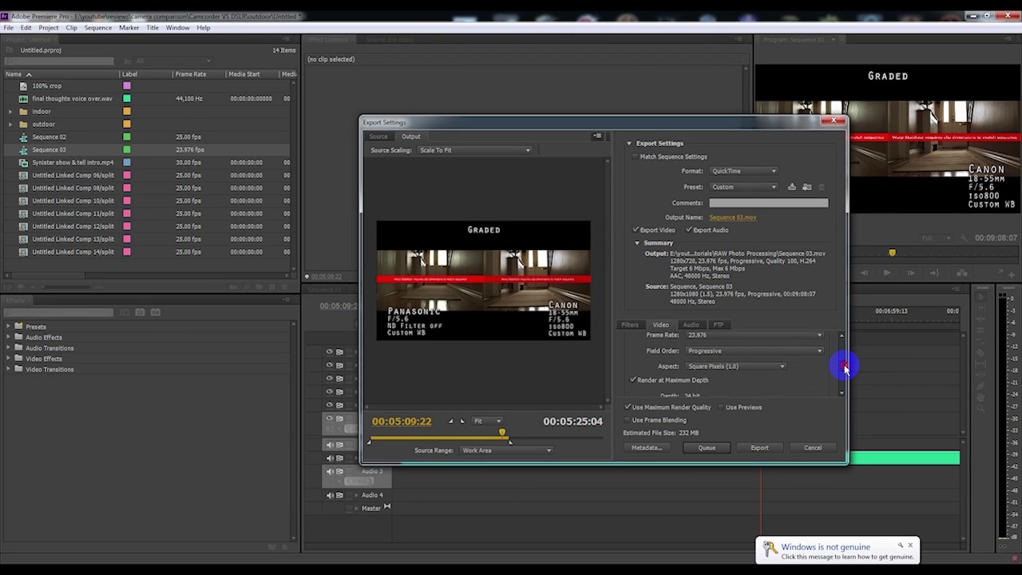
{"action": "scroll", "coordinate": [844, 366], "scroll_direction": "up", "scroll_amount": 1}
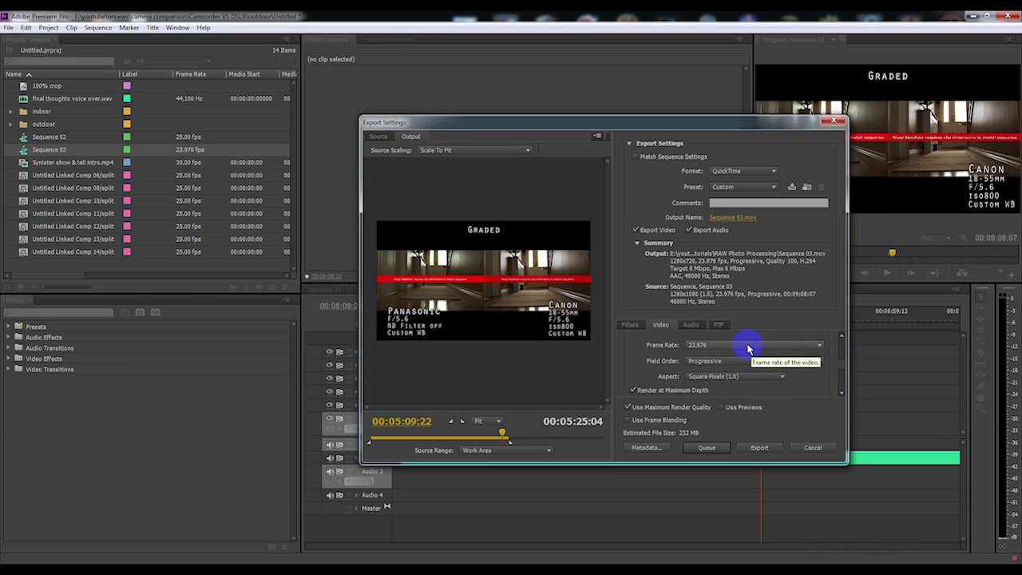
{"action": "scroll", "coordinate": [747, 345], "scroll_direction": "up", "scroll_amount": 3}
{"action": "scroll", "coordinate": [747, 344], "scroll_direction": "down", "scroll_amount": 1}
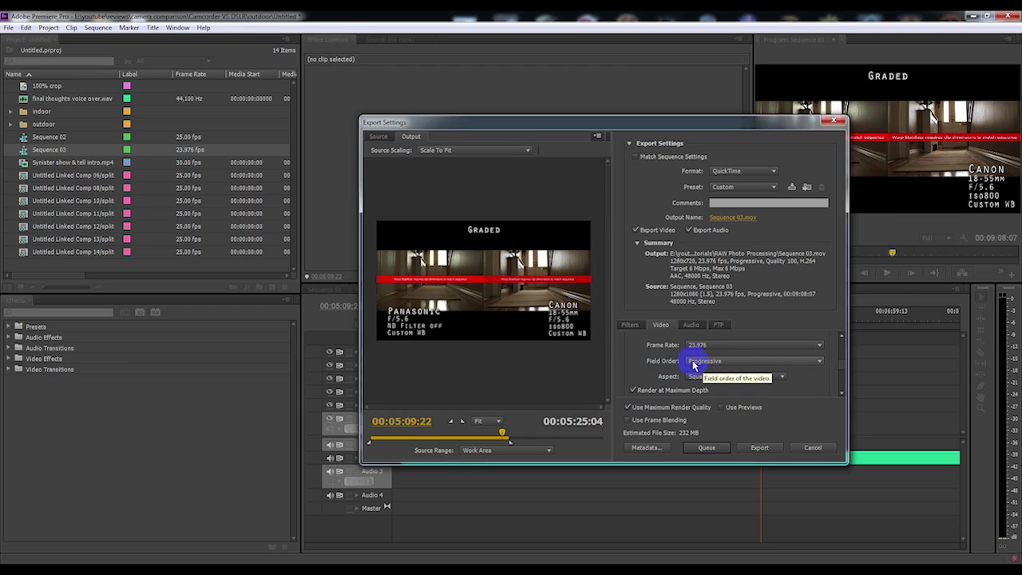
Review the field order options and keep the pixel aspect ratio at Square Pixels (1.0).
{"action": "left_click", "coordinate": [815, 360]}
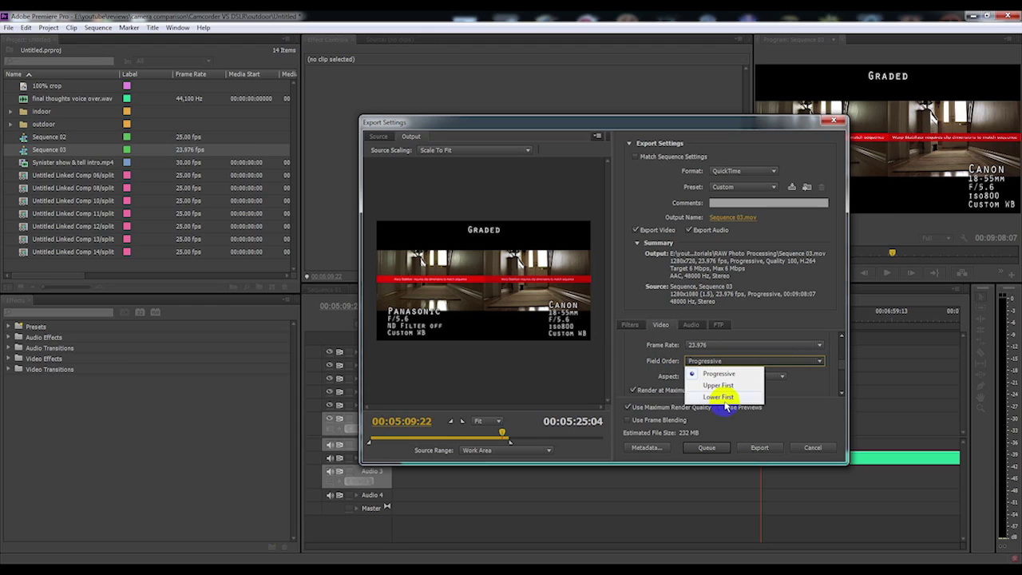
{"action": "left_click", "coordinate": [810, 377]}
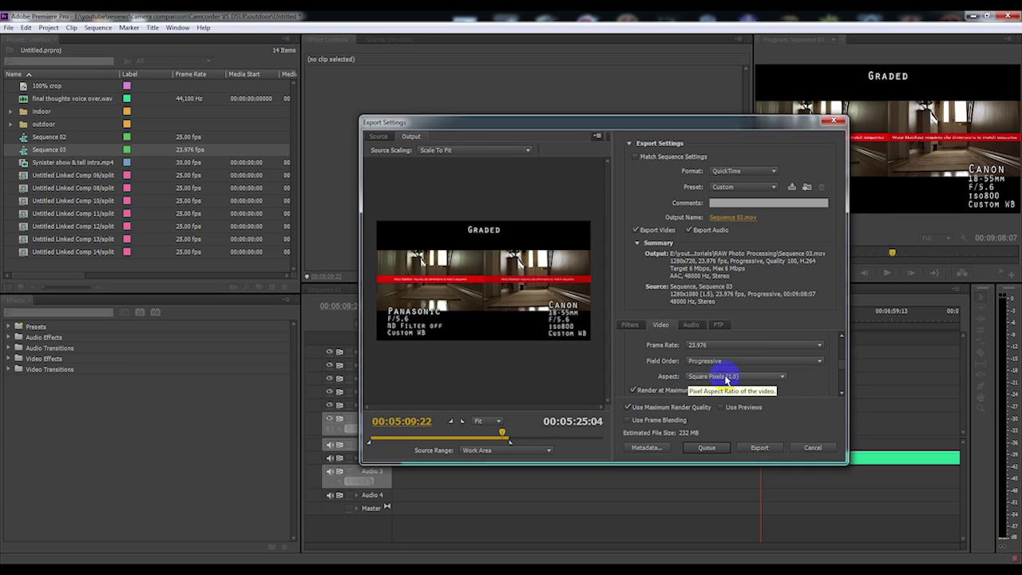
{"action": "left_click", "coordinate": [782, 377]}
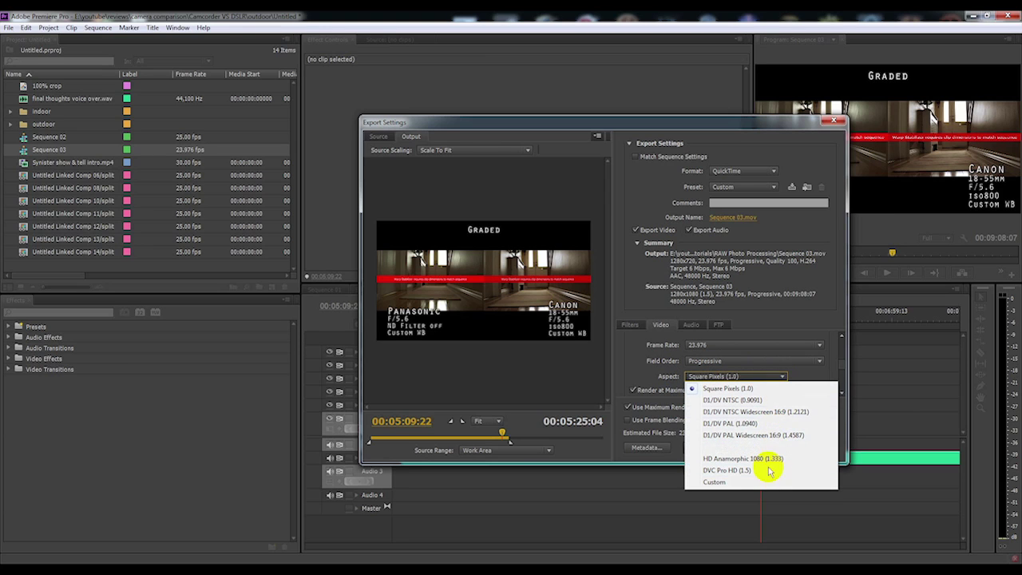
{"action": "left_click", "coordinate": [727, 389]}
Examine the render depth, key frame, maximum render quality and basic video settings of the export.
{"action": "left_click", "coordinate": [845, 375]}
{"action": "left_click", "coordinate": [845, 374]}
{"action": "left_click", "coordinate": [844, 371]}
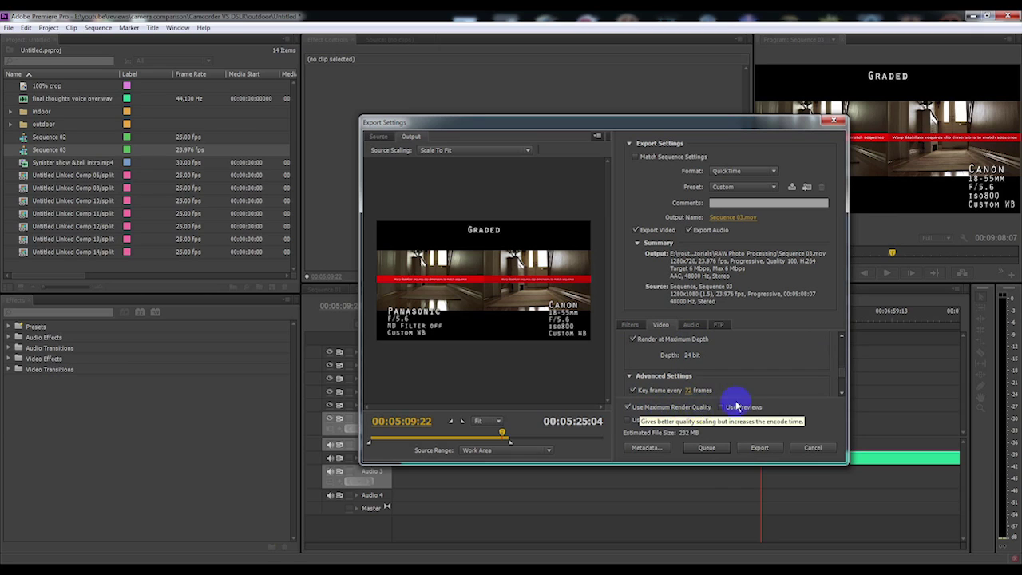
{"action": "left_click", "coordinate": [843, 374]}
{"action": "left_click", "coordinate": [844, 385]}
{"action": "left_click_drag", "start_coordinate": [845, 384], "coordinate": [844, 372]}
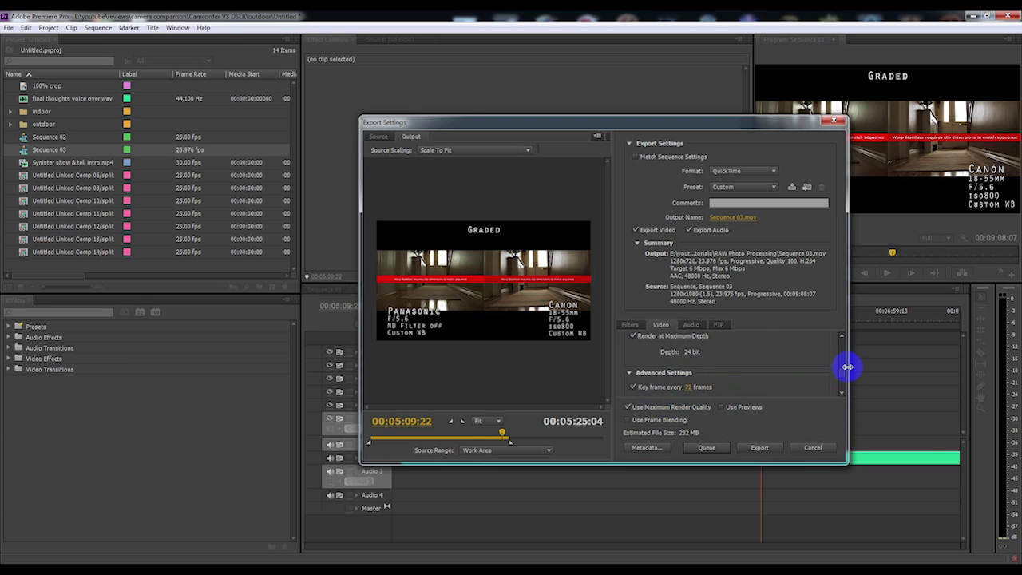
{"action": "scroll", "coordinate": [843, 376], "scroll_direction": "up", "scroll_amount": 5}
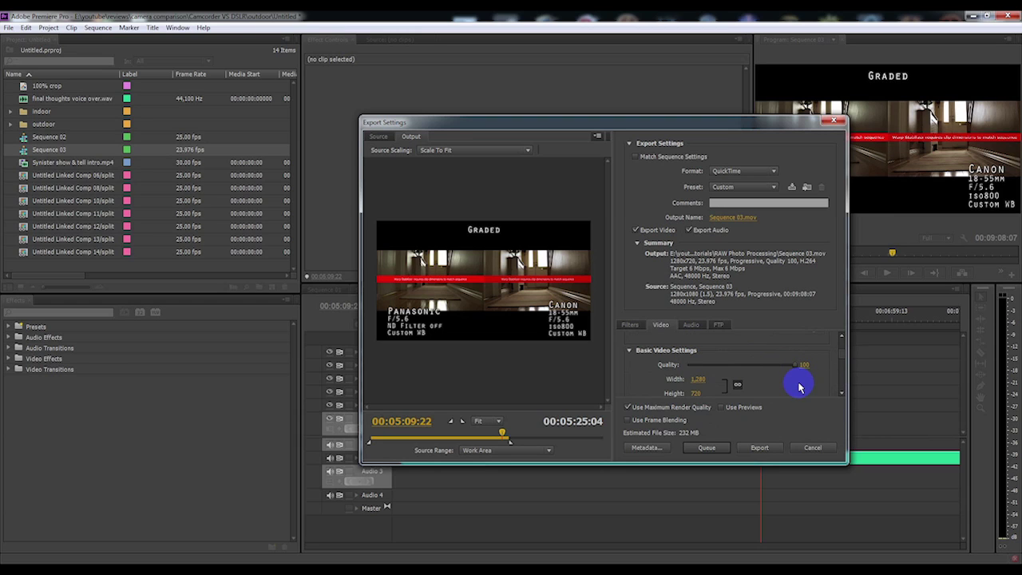
{"action": "left_click", "coordinate": [842, 357]}
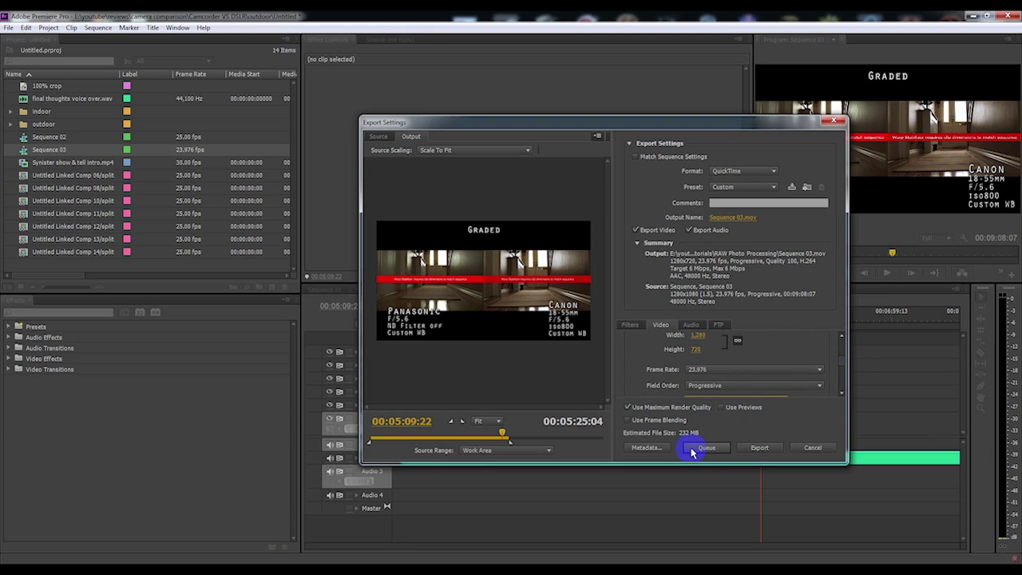
Lower the video quality to 70 and turn off both Render at Maximum Depth and Use Maximum Render Quality.
{"action": "scroll", "coordinate": [840, 351], "scroll_direction": "up", "scroll_amount": 3}
{"action": "left_click_drag", "start_coordinate": [801, 361], "coordinate": [764, 361]}
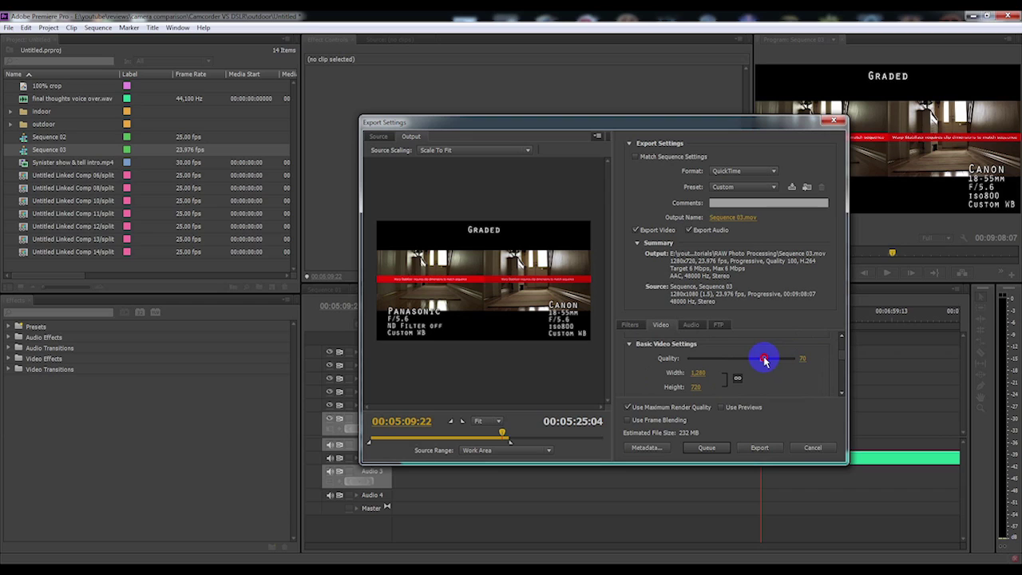
{"action": "scroll", "coordinate": [844, 364], "scroll_direction": "down", "scroll_amount": 5}
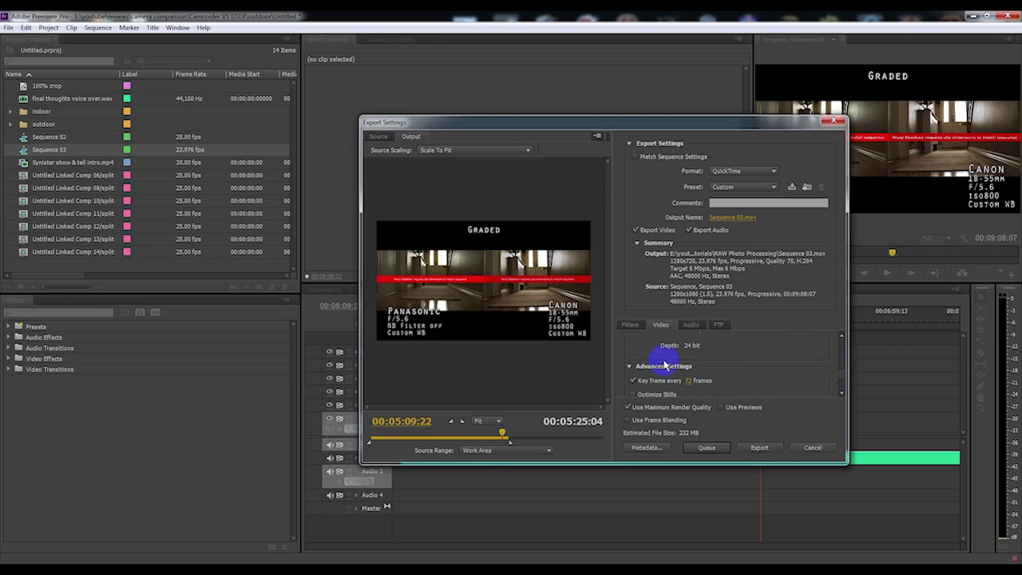
{"action": "left_click", "coordinate": [633, 349]}
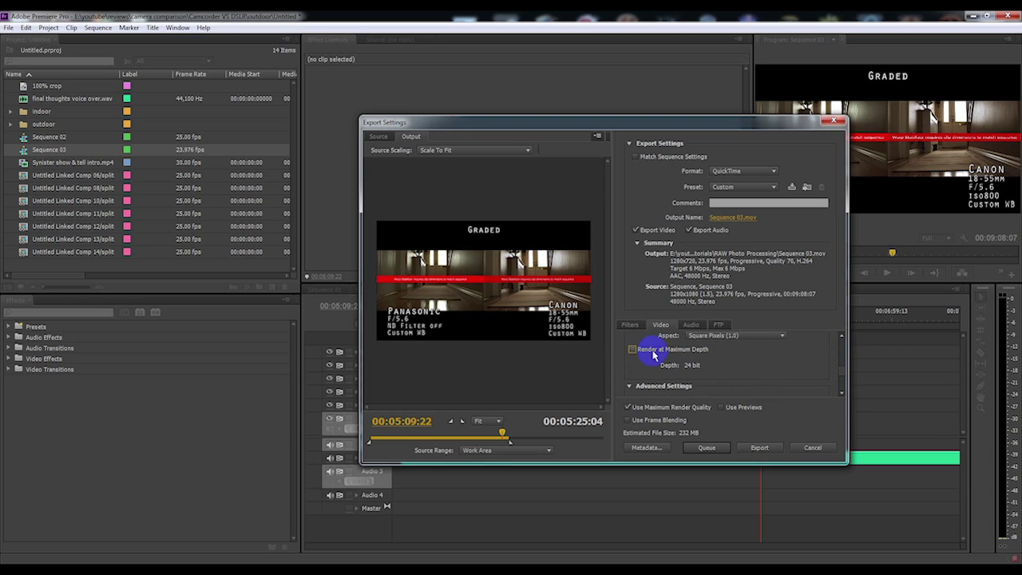
{"action": "scroll", "coordinate": [807, 375], "scroll_direction": "down", "scroll_amount": 3}
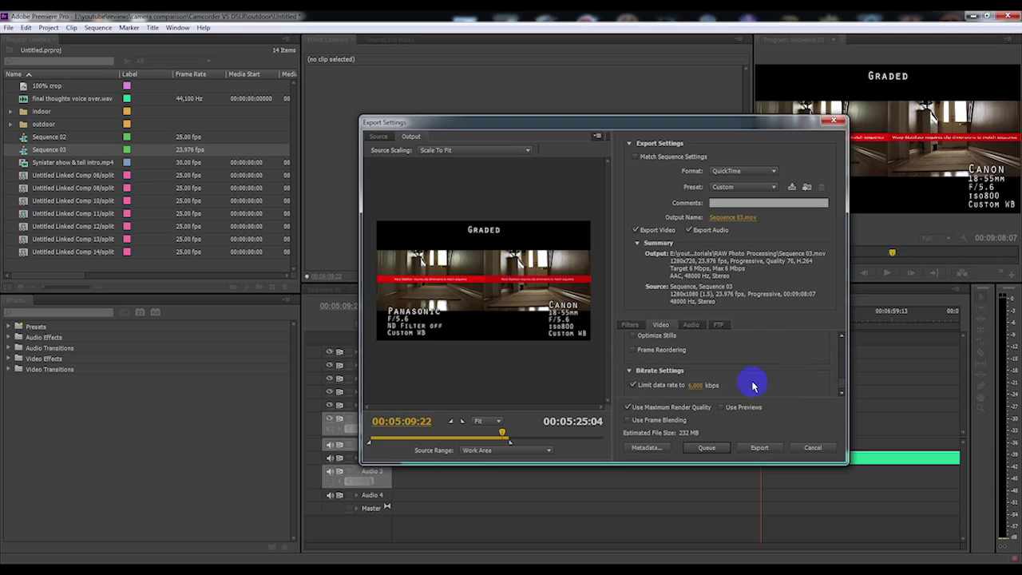
{"action": "left_click", "coordinate": [627, 408]}
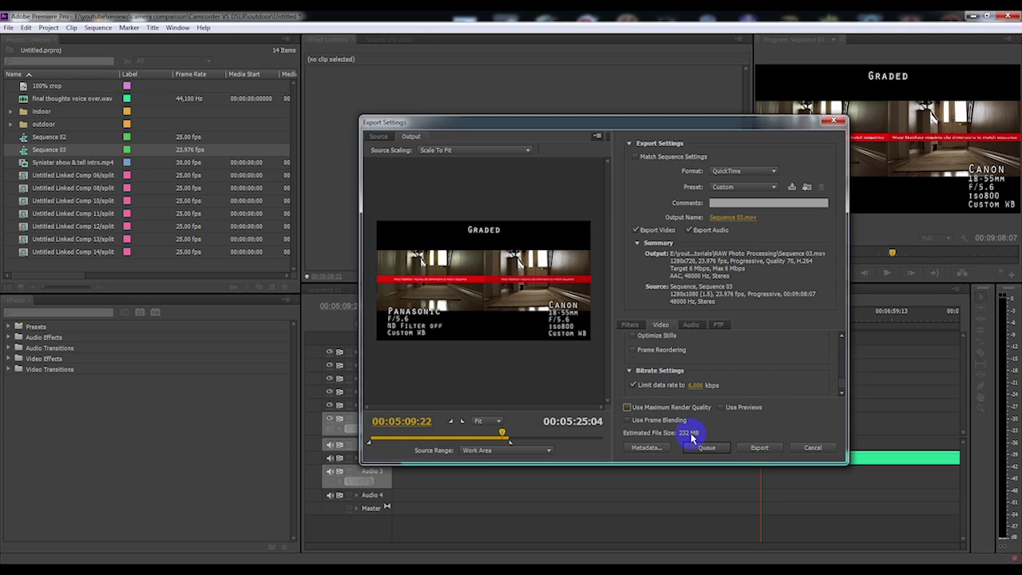
Apply the HD 720p 24, H.264, AAC 48kHz preset to the QuickTime export.
{"action": "scroll", "coordinate": [845, 379], "scroll_direction": "up", "scroll_amount": 1}
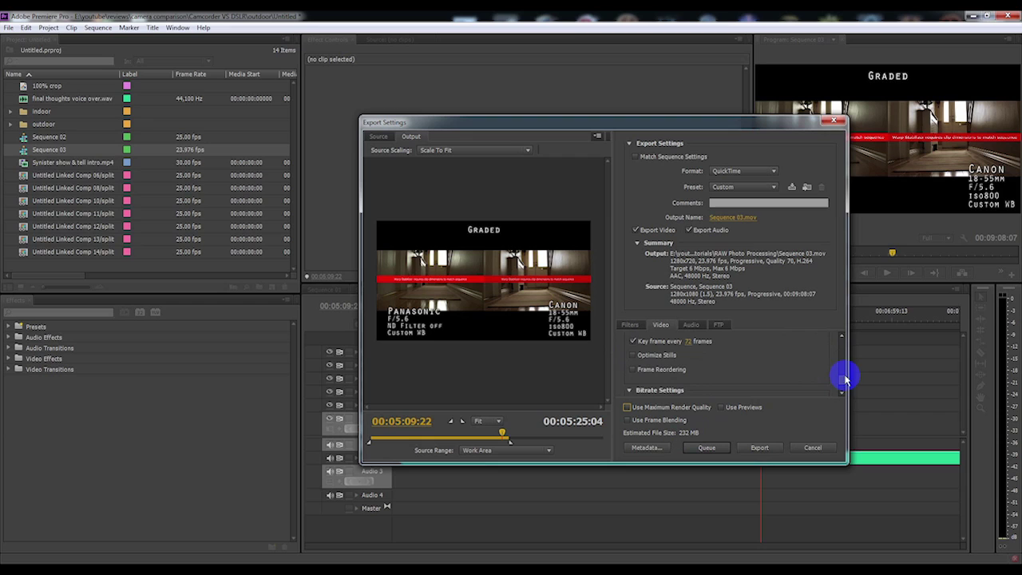
{"action": "left_click_drag", "start_coordinate": [841, 383], "coordinate": [839, 340]}
{"action": "left_click", "coordinate": [771, 187]}
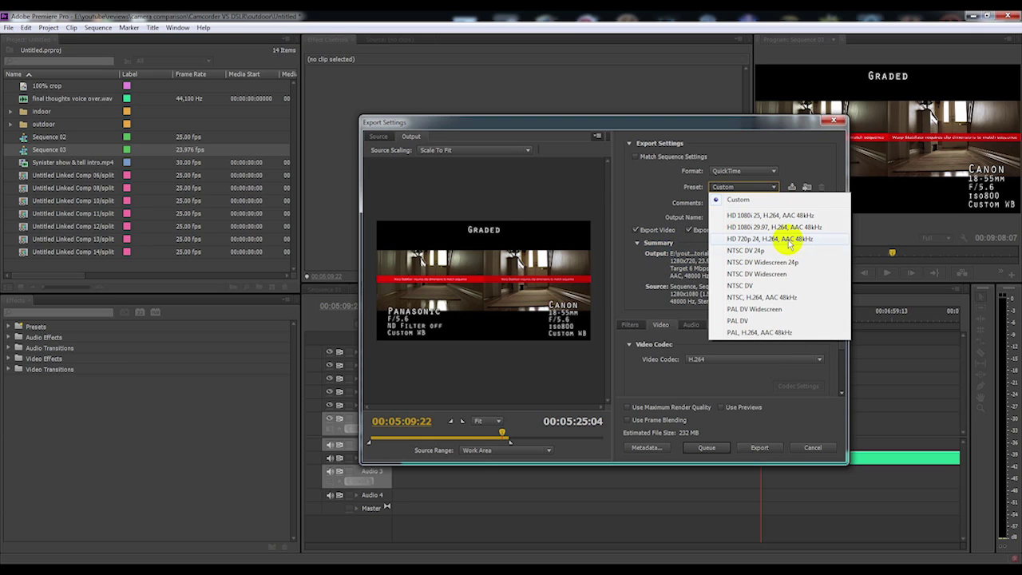
{"action": "left_click", "coordinate": [791, 245]}
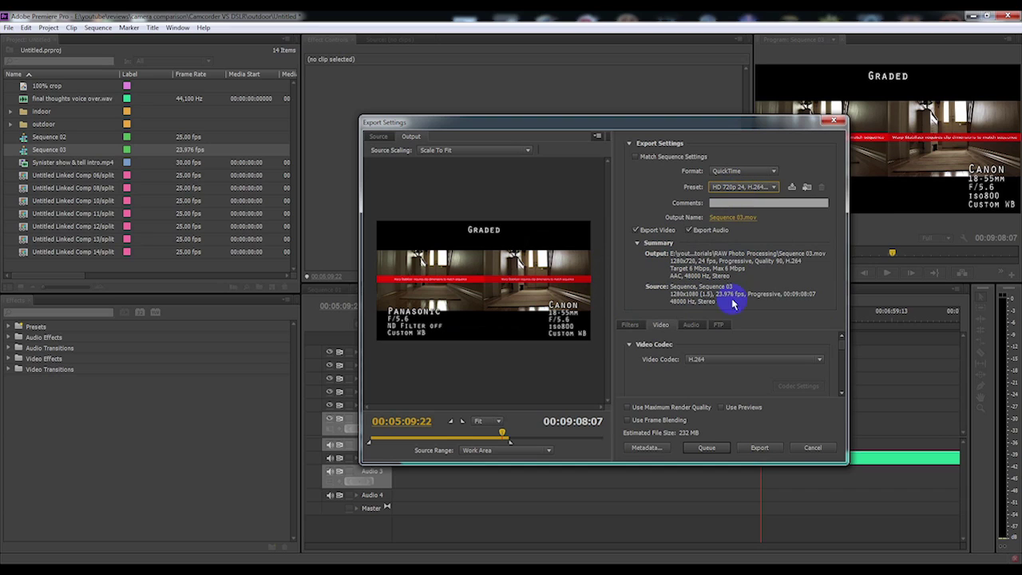
Review the preset's quality, frame size, frame rate, render depth and bitrate limit in the video settings.
{"action": "mouse_move", "coordinate": [845, 348]}
{"action": "left_mouse_down"}
{"action": "mouse_move", "coordinate": [845, 378]}
{"action": "mouse_move", "coordinate": [844, 356]}
{"action": "left_mouse_up"}
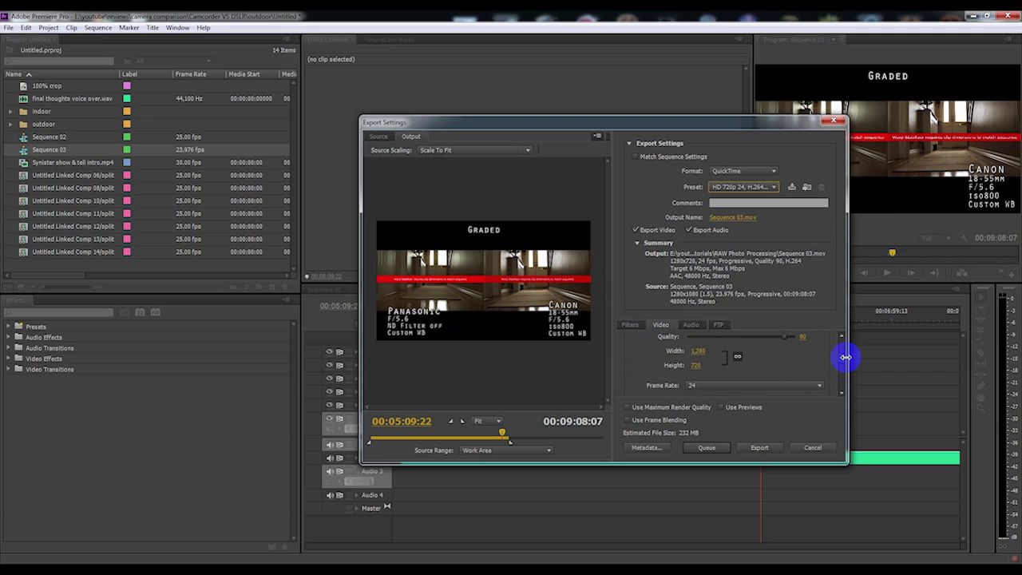
{"action": "left_click", "coordinate": [756, 187]}
{"action": "left_click", "coordinate": [766, 142]}
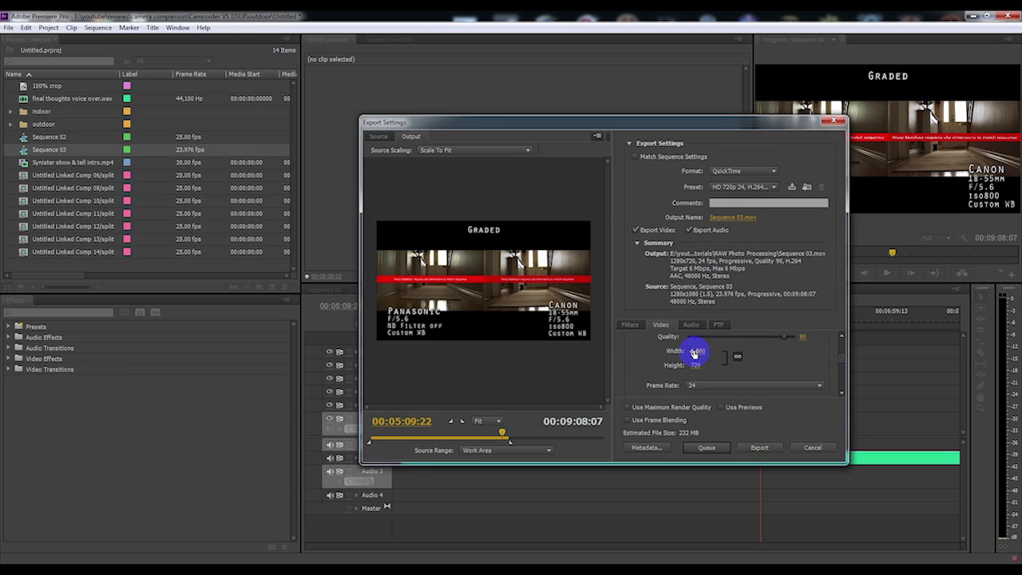
{"action": "scroll", "coordinate": [842, 359], "scroll_direction": "down", "scroll_amount": 2}
{"action": "scroll", "coordinate": [843, 360], "scroll_direction": "up", "scroll_amount": 4}
{"action": "scroll", "coordinate": [843, 357], "scroll_direction": "down", "scroll_amount": 5}
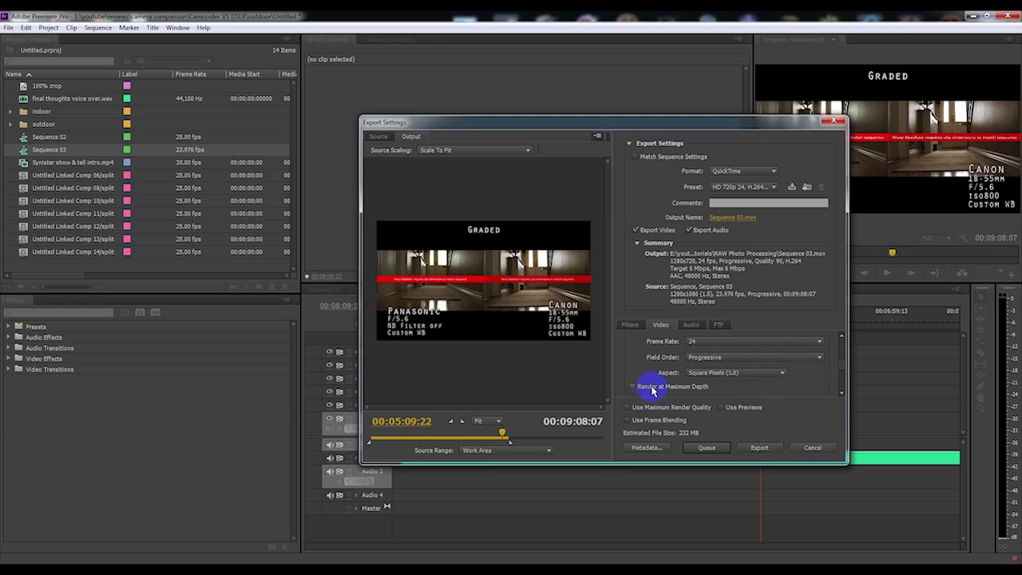
{"action": "left_click", "coordinate": [843, 372]}
{"action": "left_click_drag", "start_coordinate": [842, 371], "coordinate": [845, 390]}
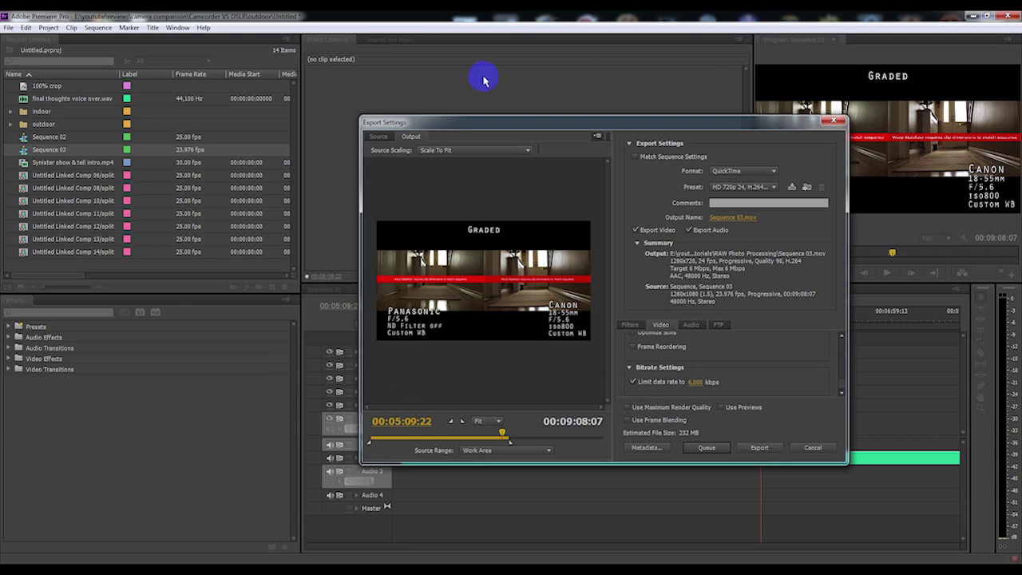
Queue the Sequence 03 export in Adobe Media Encoder, and return to Premiere Pro to save the project.
{"action": "left_click", "coordinate": [708, 450]}
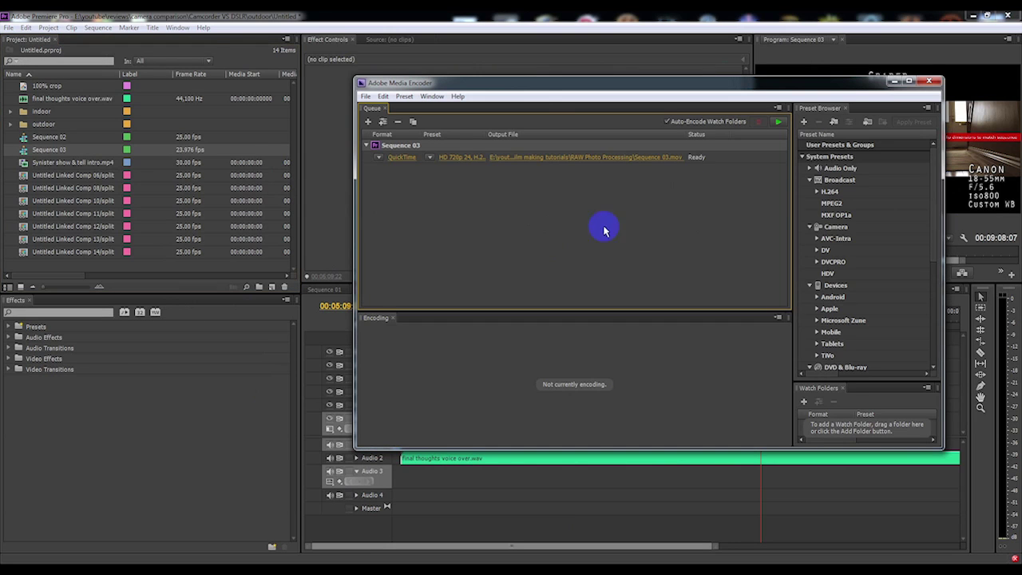
{"action": "left_click", "coordinate": [517, 29]}
{"action": "left_click", "coordinate": [9, 27]}
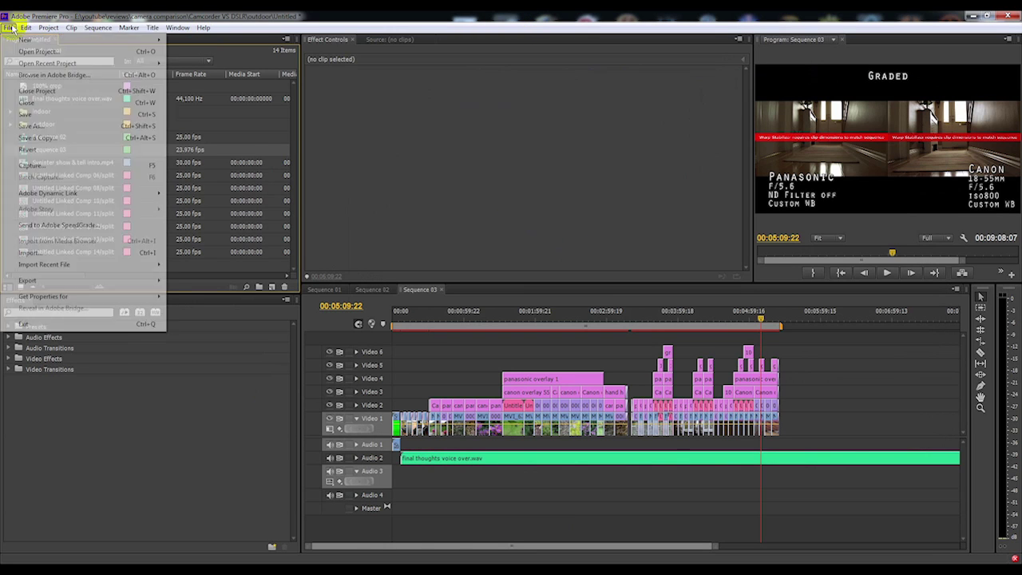
{"action": "left_click", "coordinate": [24, 112]}
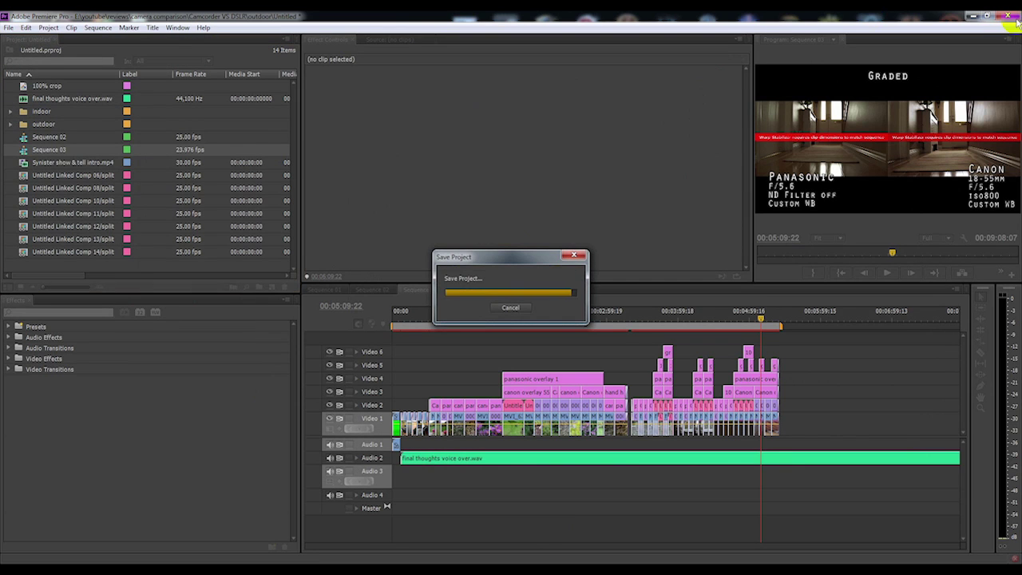
Minimize Premiere Pro and move the Adobe Media Encoder window nearer the middle of the desktop.
{"action": "left_click", "coordinate": [973, 16]}
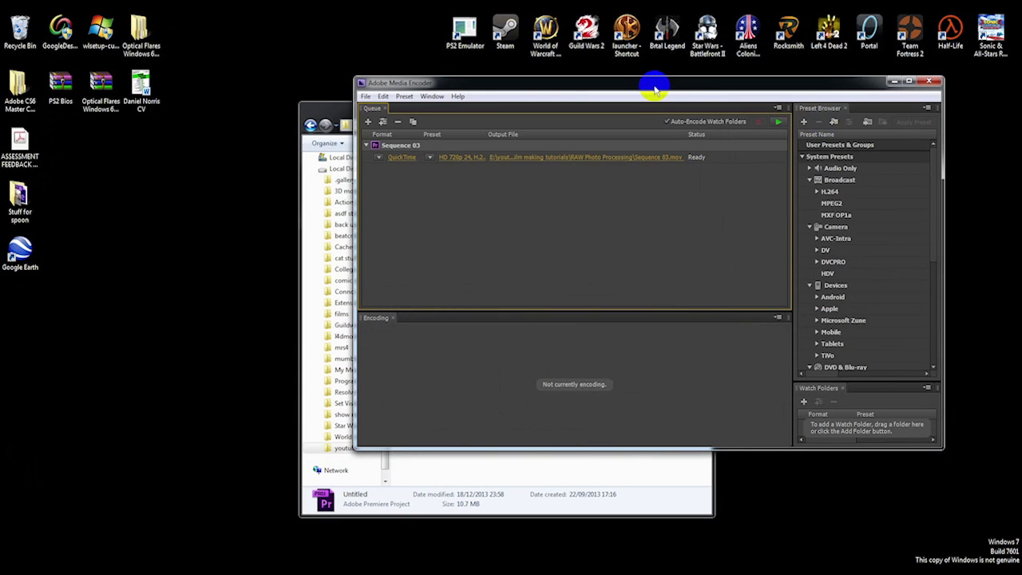
{"action": "left_click_drag", "start_coordinate": [655, 85], "coordinate": [567, 110]}
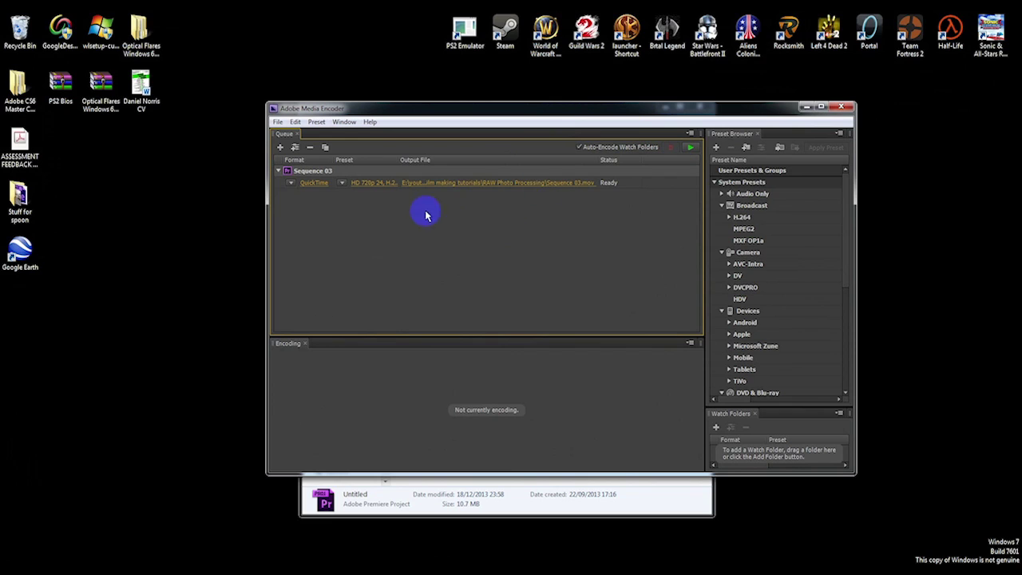